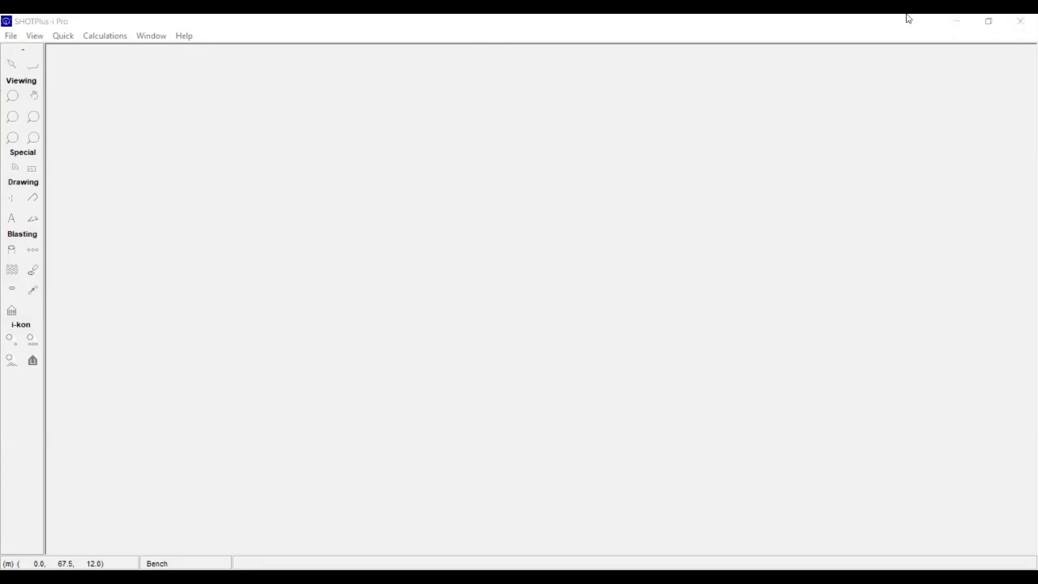
- Create a new plan titled "Pola Peledakan" using the <Begin with blank plan> template
left_click(337, 18)
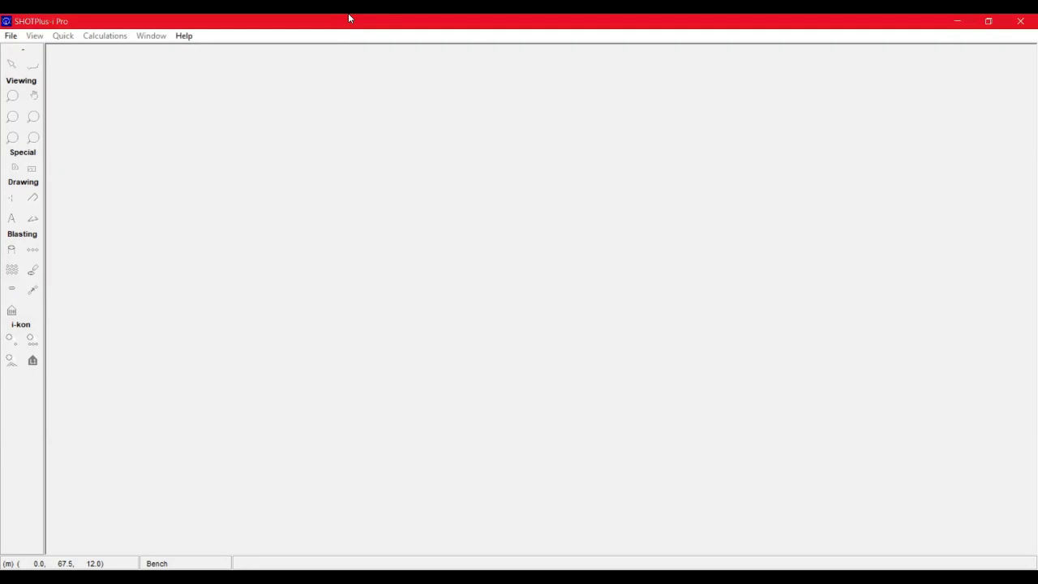
left_click(11, 37)
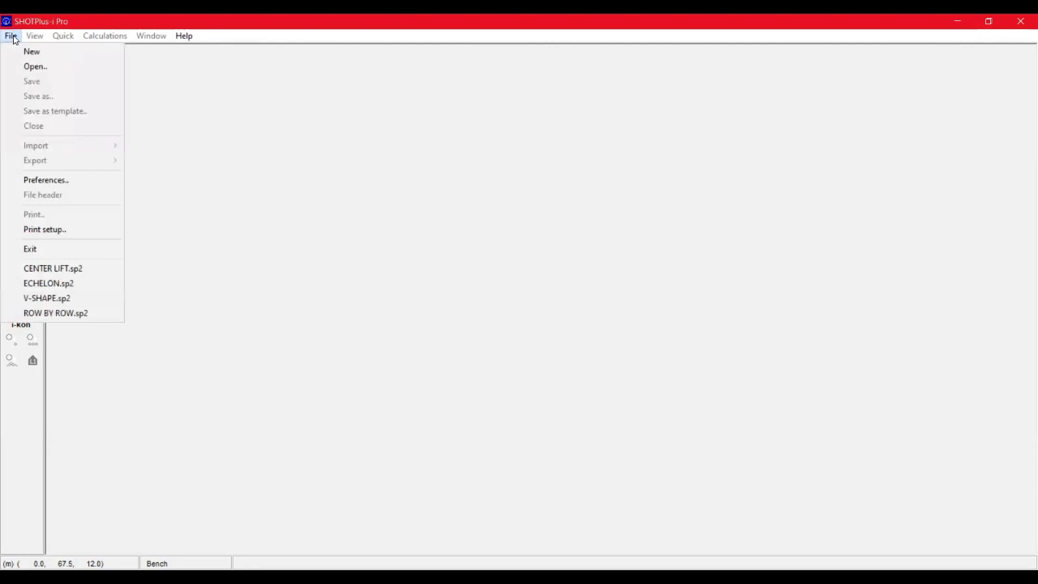
left_click(12, 37)
left_click(14, 37)
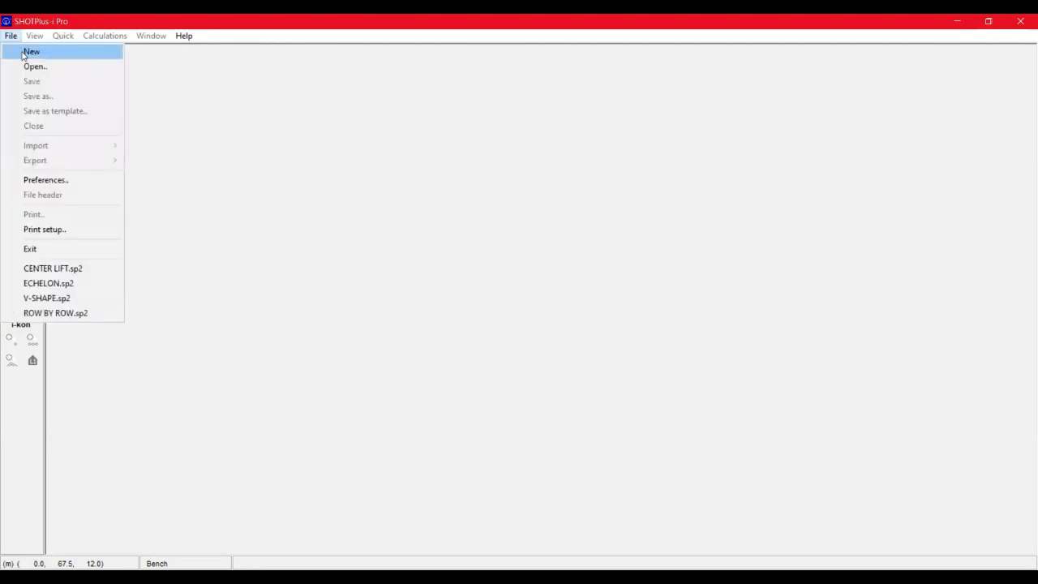
left_click(25, 52)
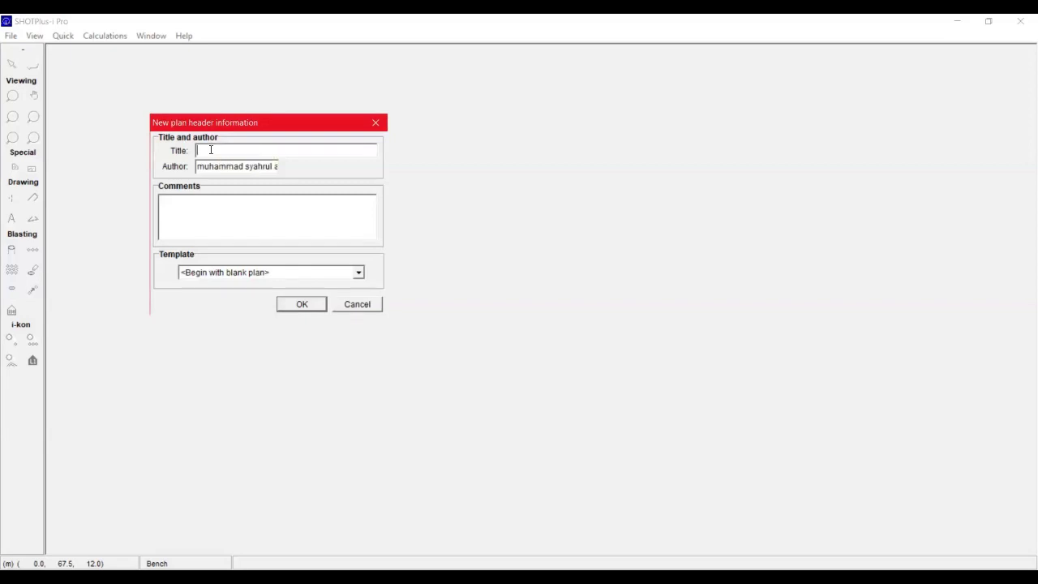
type("Pola Peledakan")
left_click(254, 218)
left_click(203, 274)
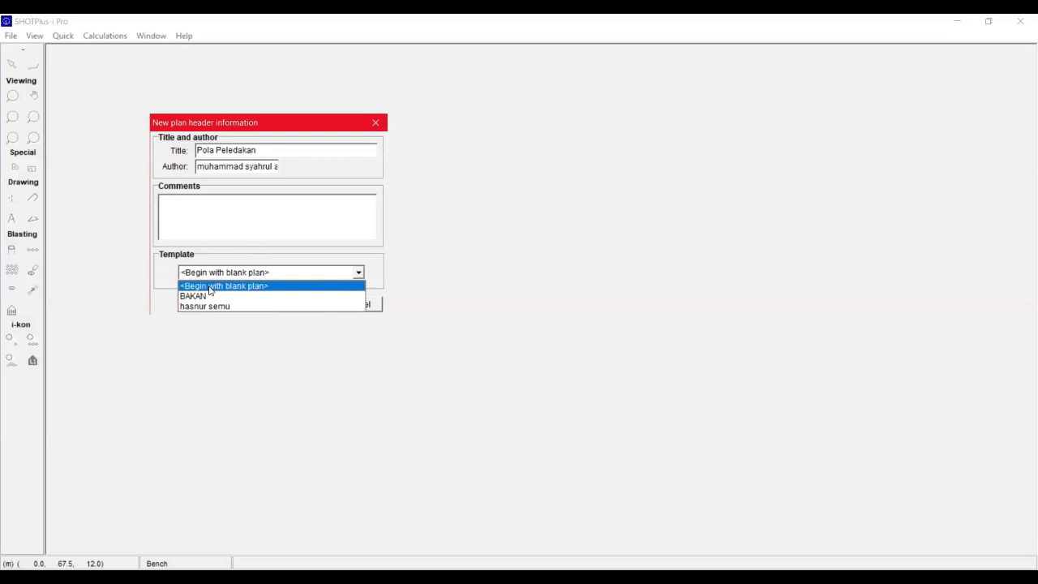
left_click(210, 287)
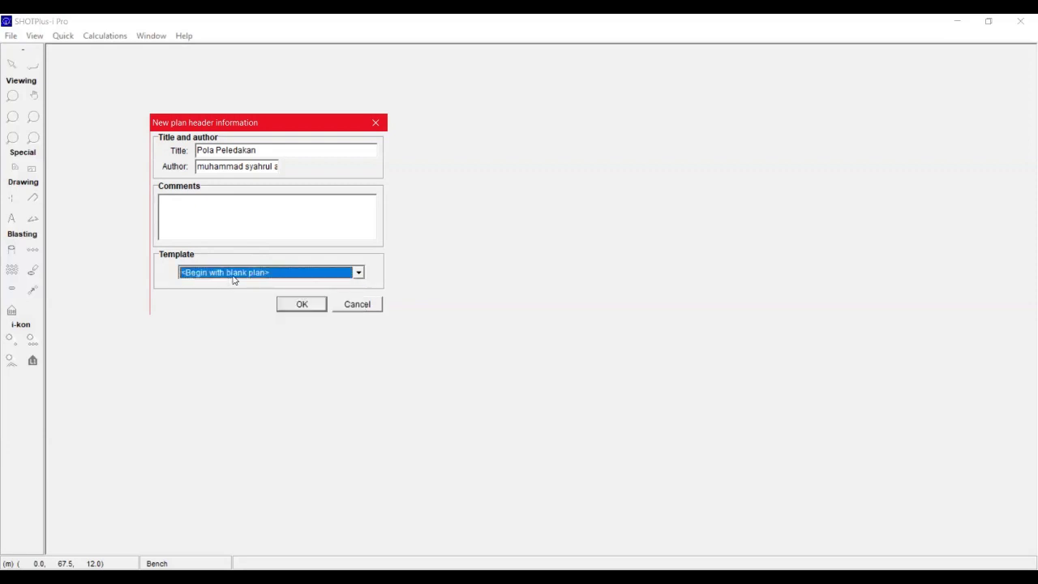
left_click(303, 305)
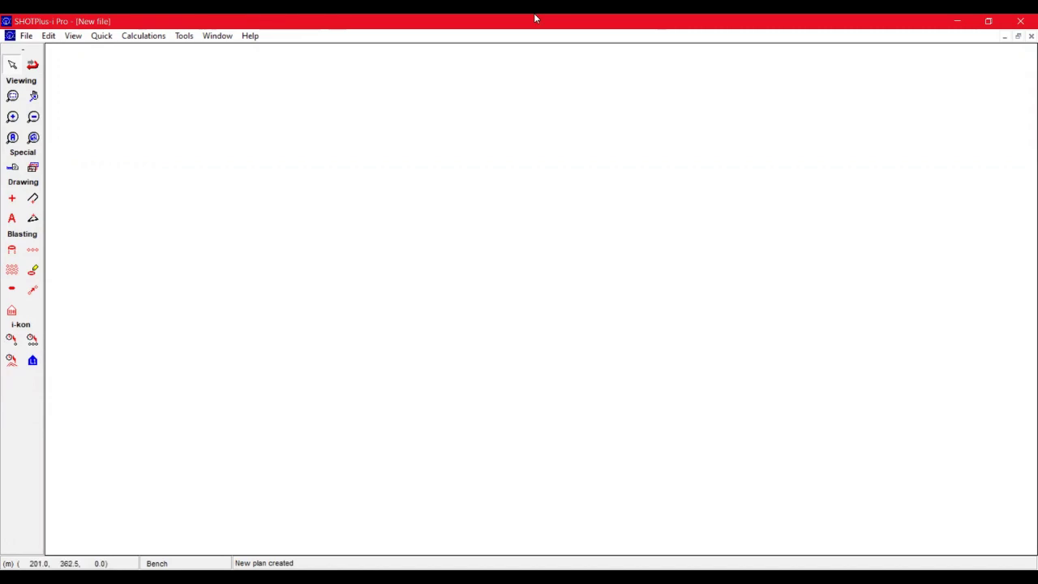
- Open the preferences and look through every category from Misc. to Quantities, returning to Units
left_click(27, 36)
left_click(70, 182)
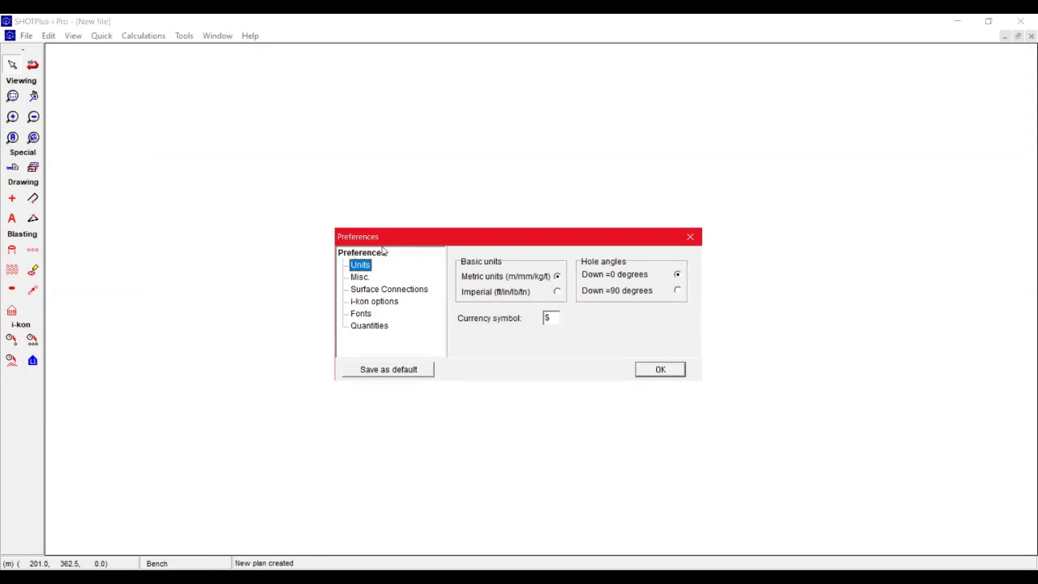
left_click(359, 279)
left_click(369, 289)
left_click(369, 302)
left_click(361, 315)
left_click(369, 326)
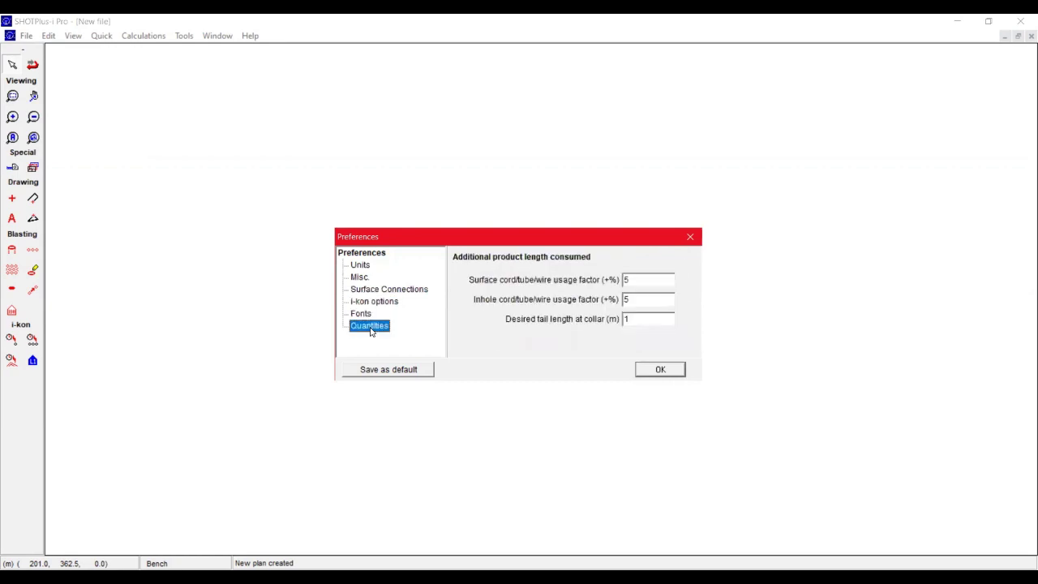
left_click(365, 267)
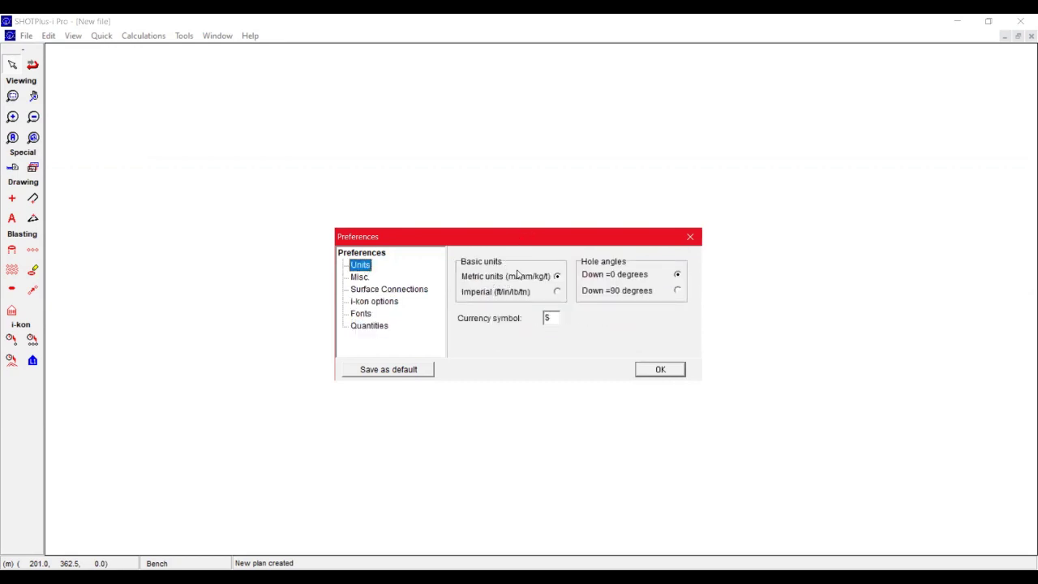
- Try Imperial units and the Down =90 degrees hole angle option, restoring Metric units and Down =0 degrees
left_click(558, 278)
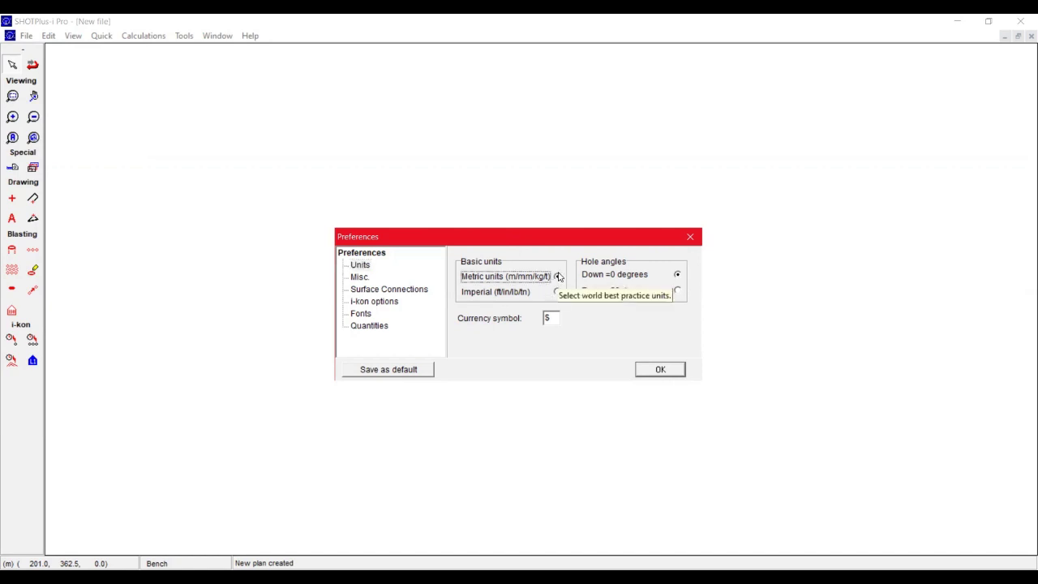
left_click(559, 292)
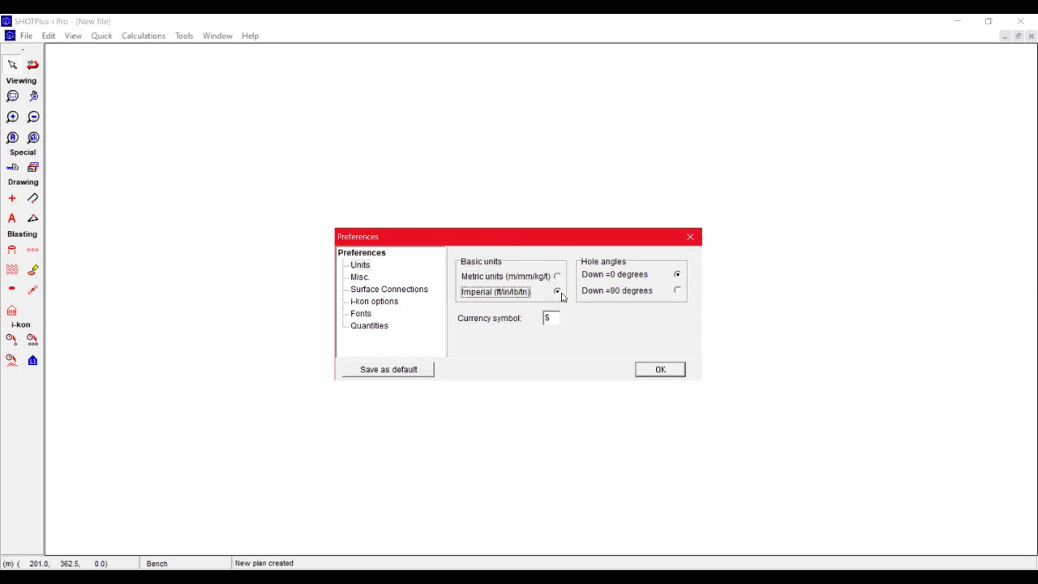
left_click(558, 279)
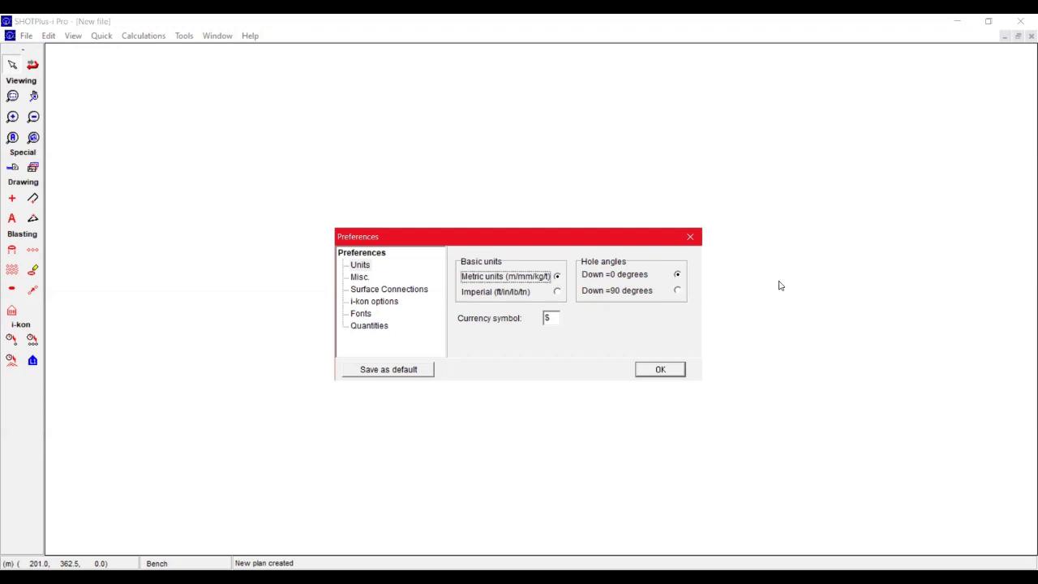
left_click(677, 292)
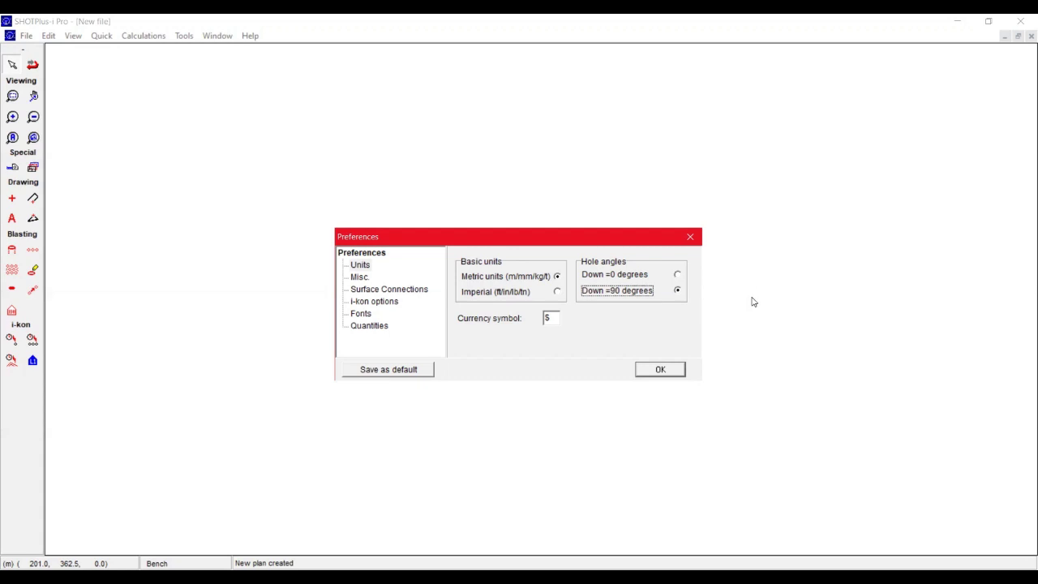
left_click(680, 276)
left_click(550, 318)
- Examine the Misc., Surface Connections, i-kon options, Fonts and Quantities preferences and accept the preferences
left_click(360, 276)
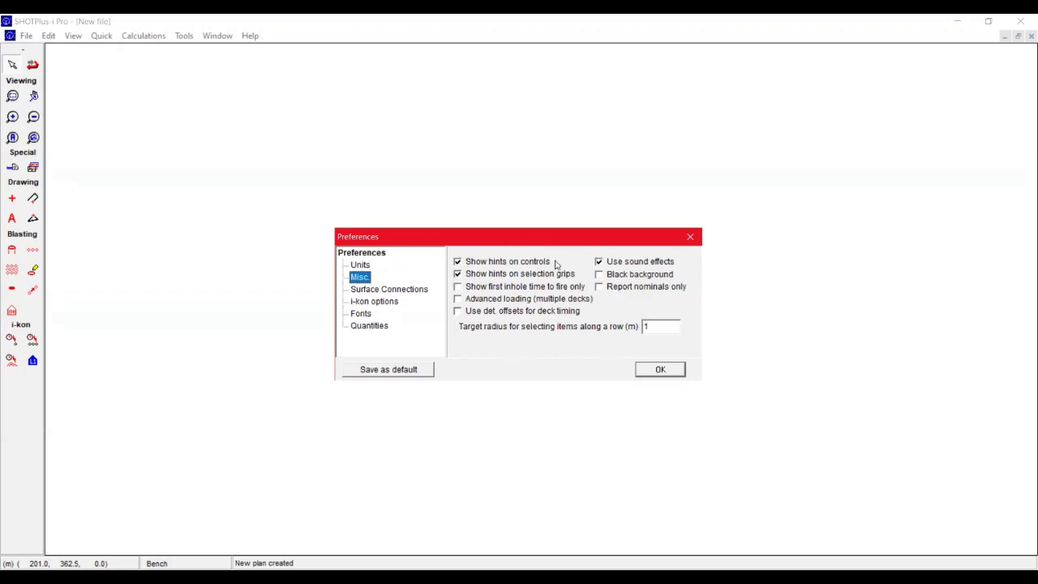
left_click(393, 290)
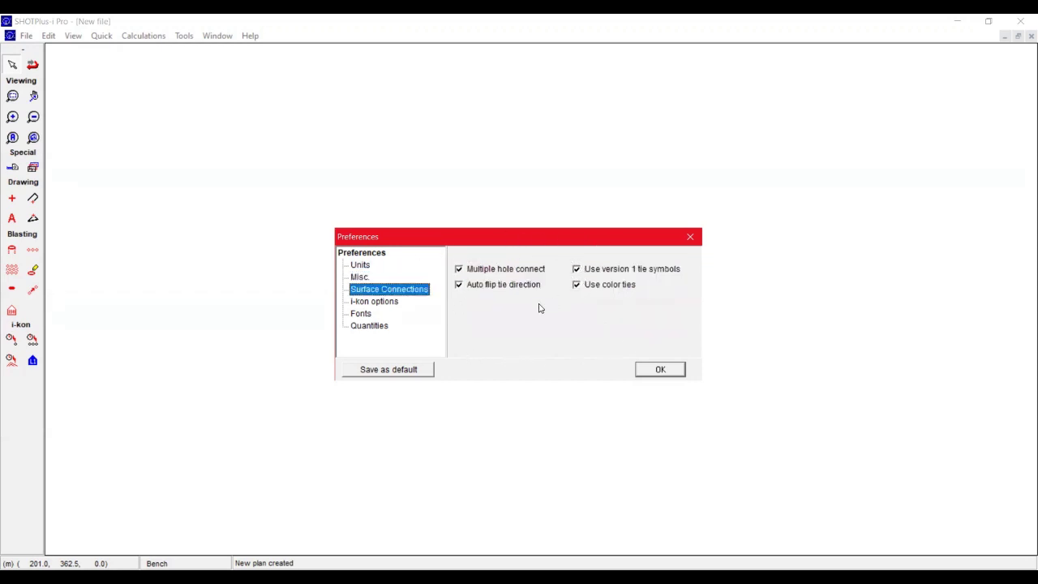
left_click(385, 301)
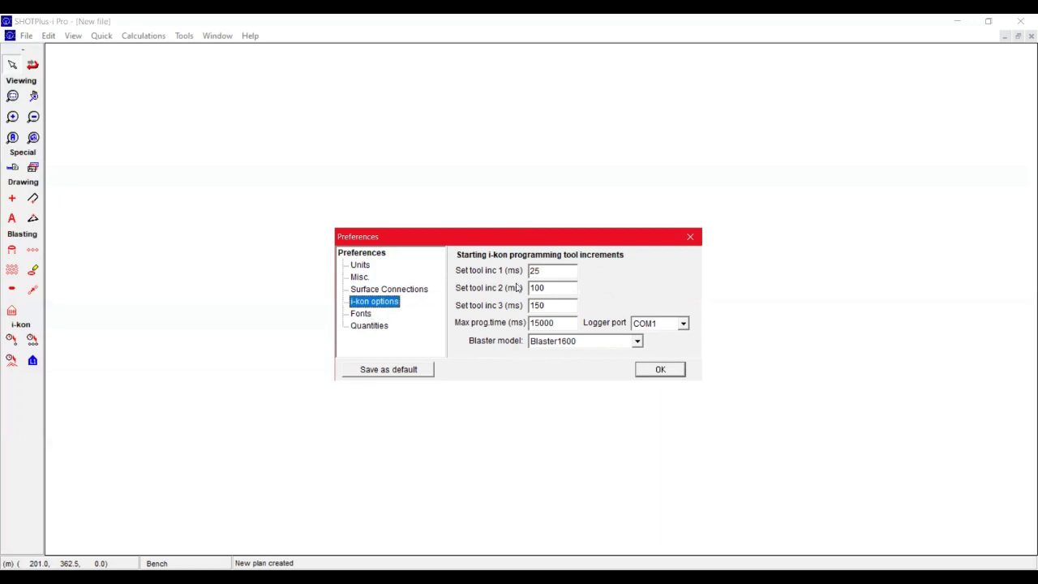
left_click(367, 315)
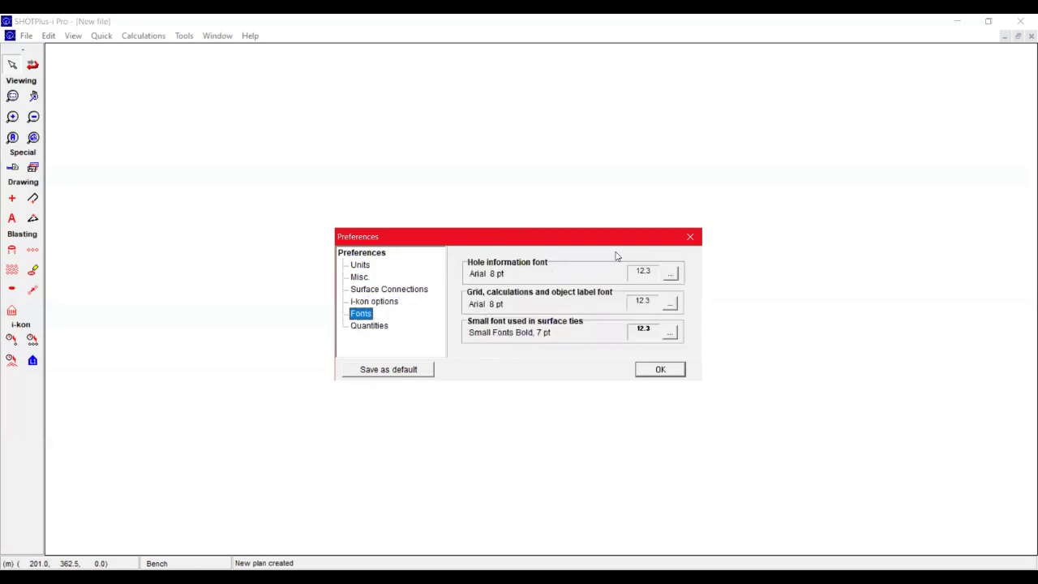
left_click(358, 327)
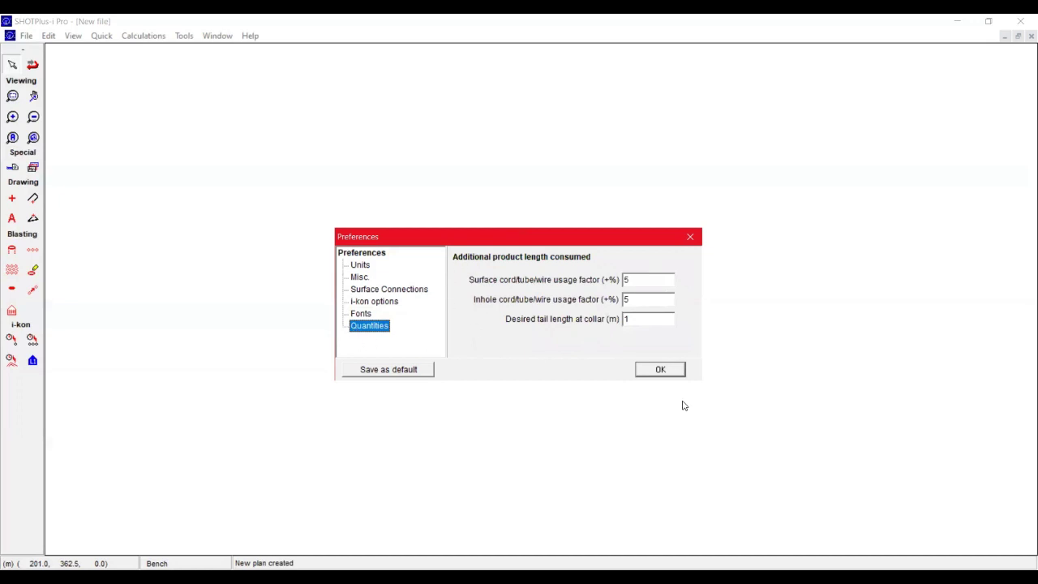
left_click(661, 370)
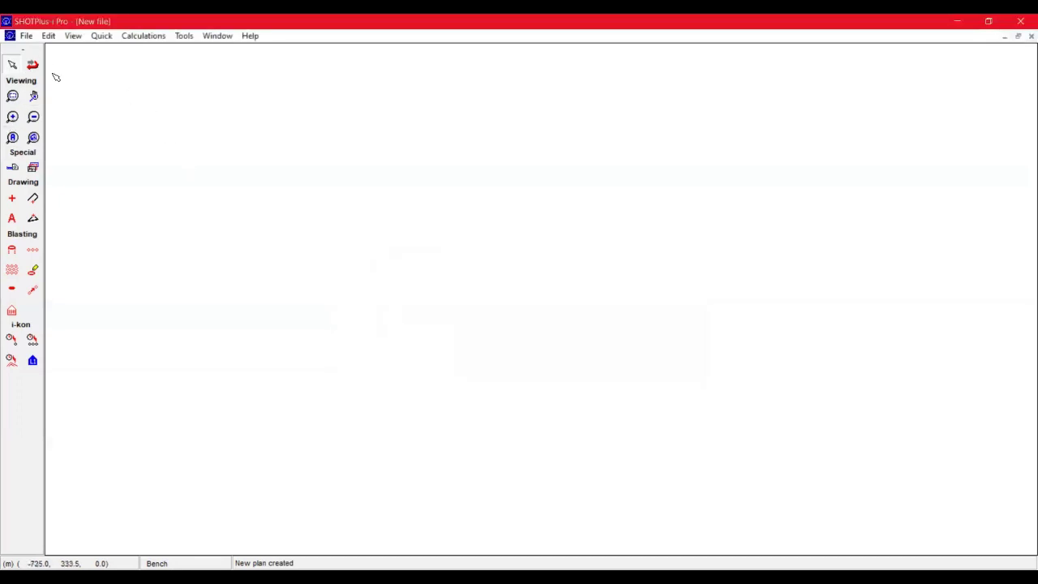
left_click(8, 253)
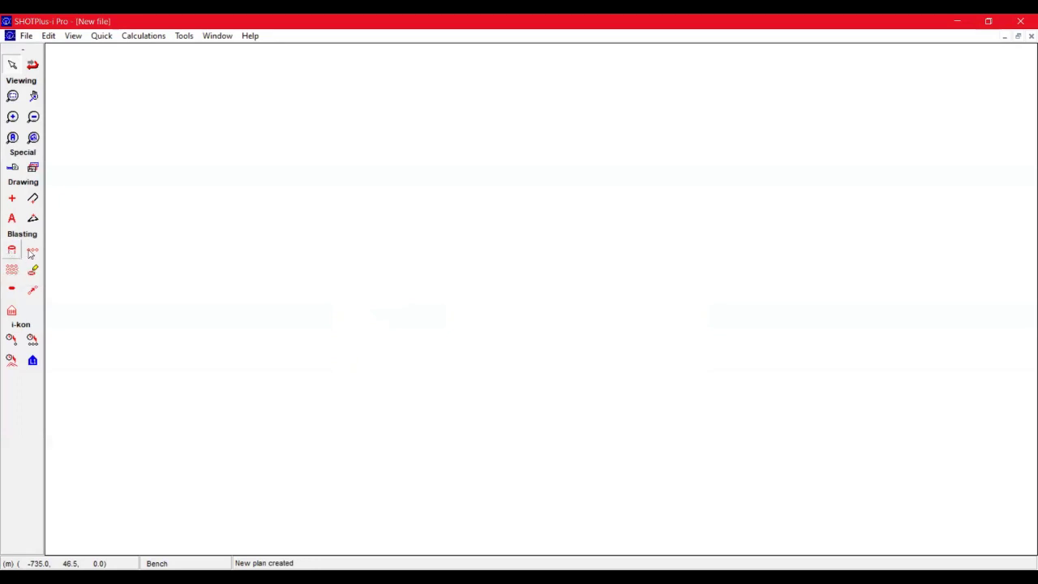
left_click(30, 254)
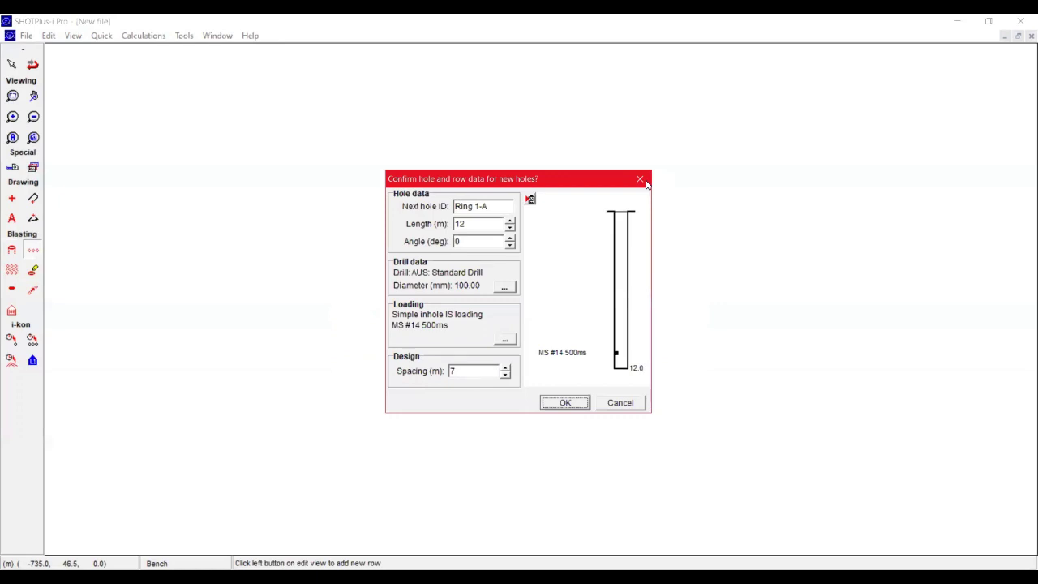
left_click(644, 182)
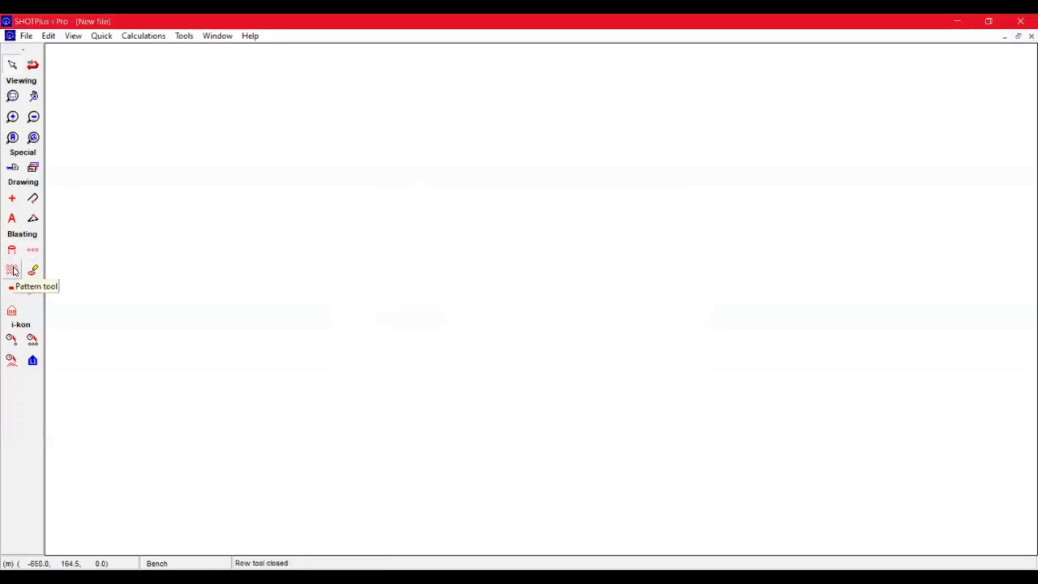
- Start a new hole pattern with the Pattern tool and set its drill to Standard Drill 250.0mm
left_click(13, 268)
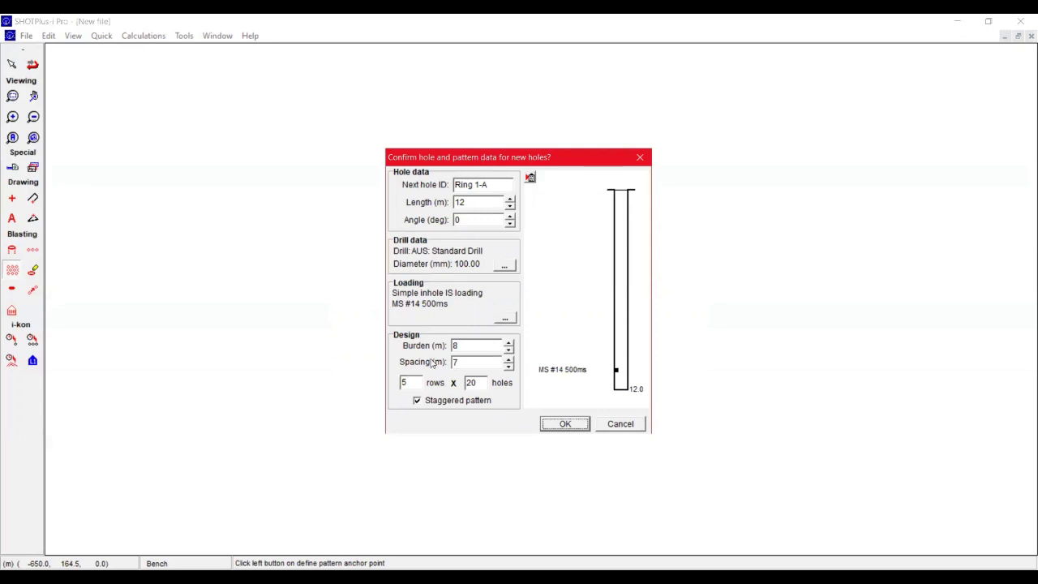
double_click(414, 382)
left_click(497, 187)
type("9")
left_click(492, 215)
left_click(504, 268)
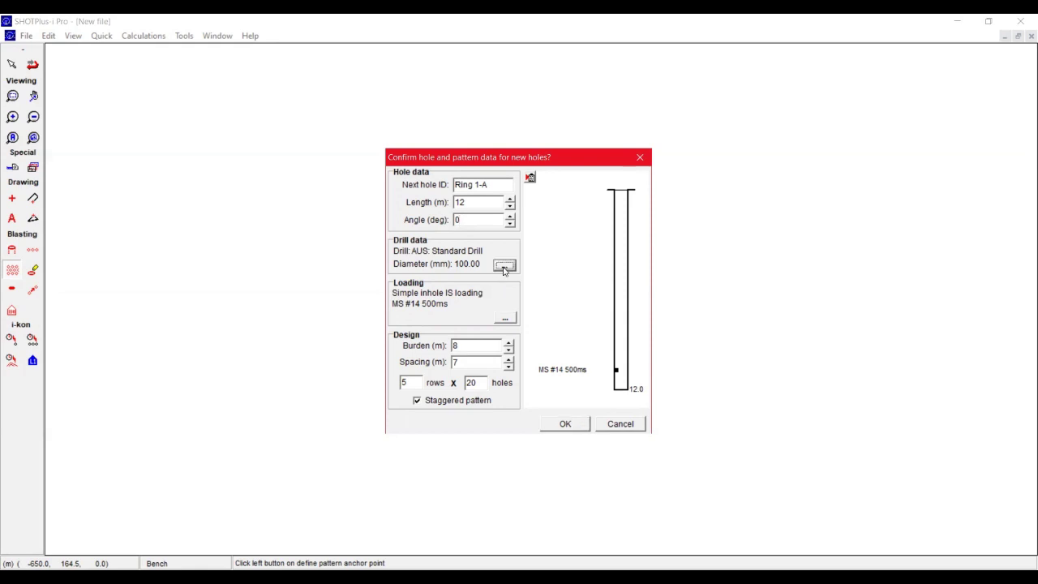
left_click_drag(514, 268, 772, 240)
left_click(865, 278)
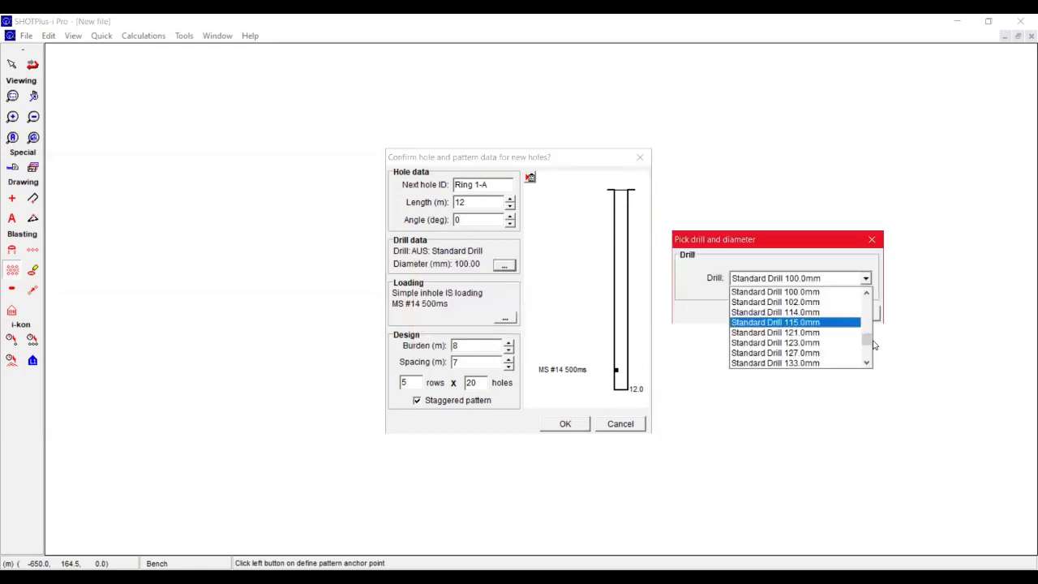
left_click_drag(867, 340, 869, 363)
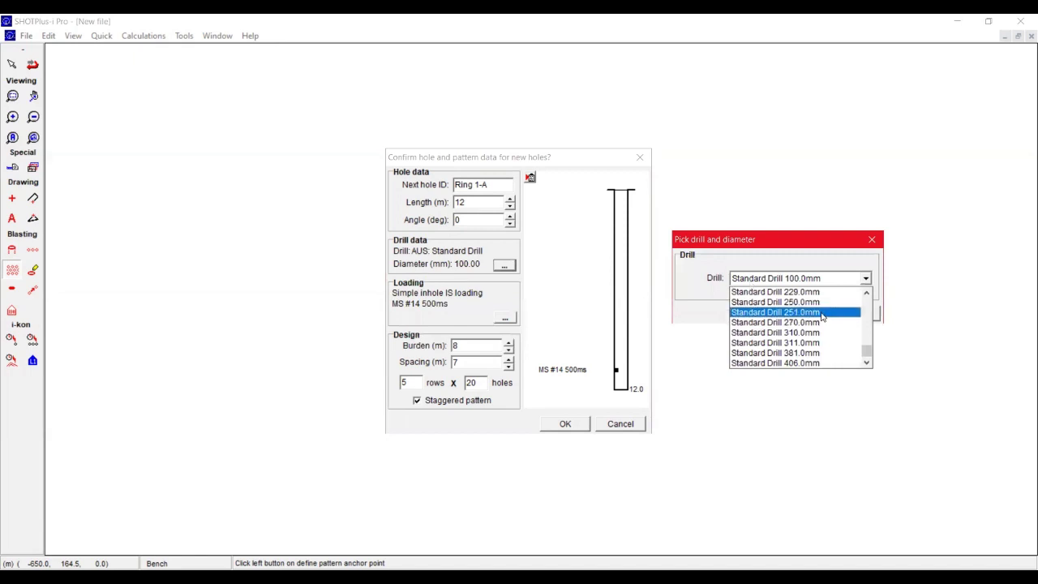
scroll(825, 322, "up", 2)
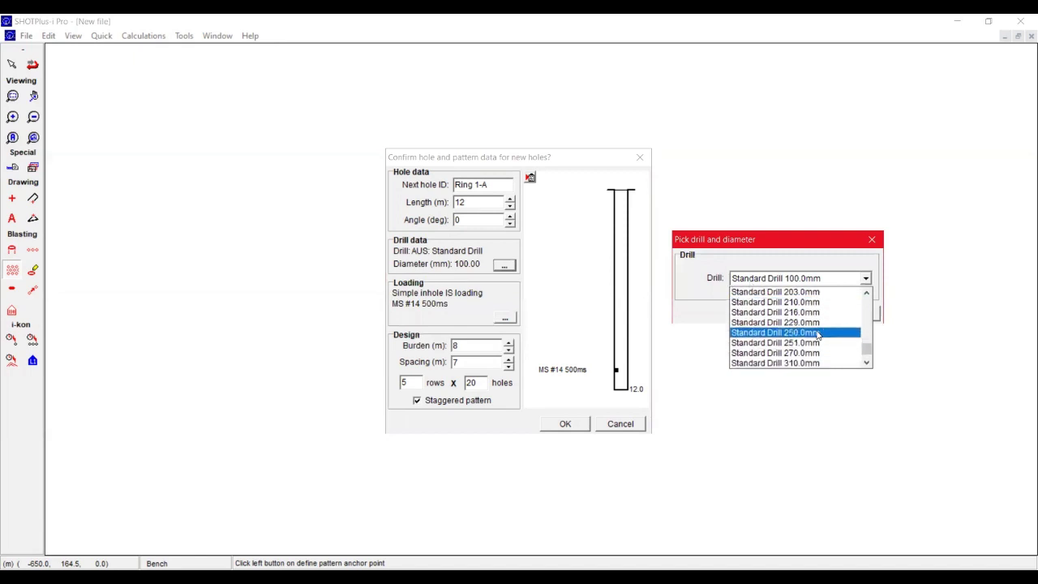
left_click(817, 332)
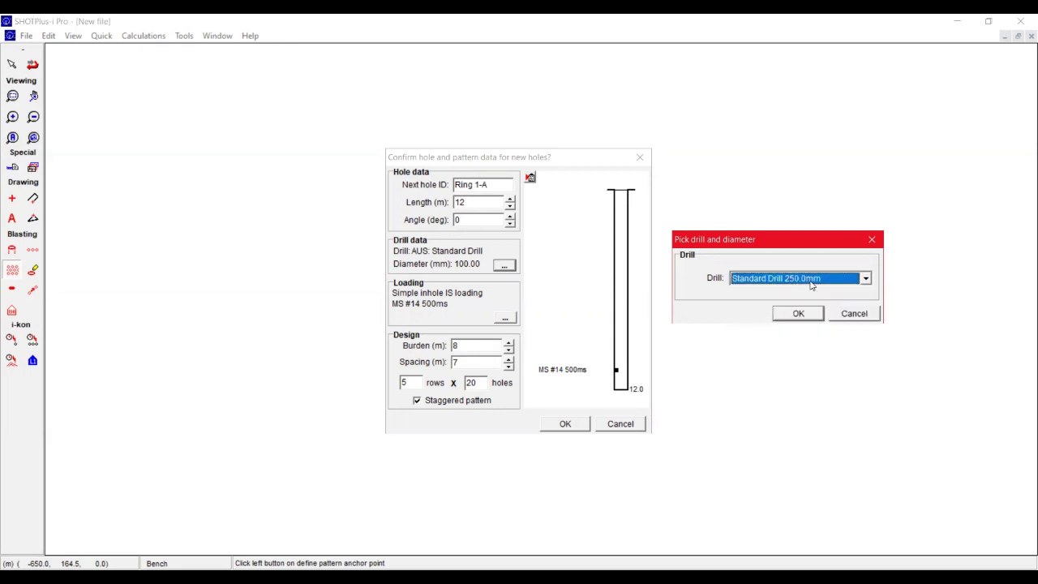
left_click(800, 314)
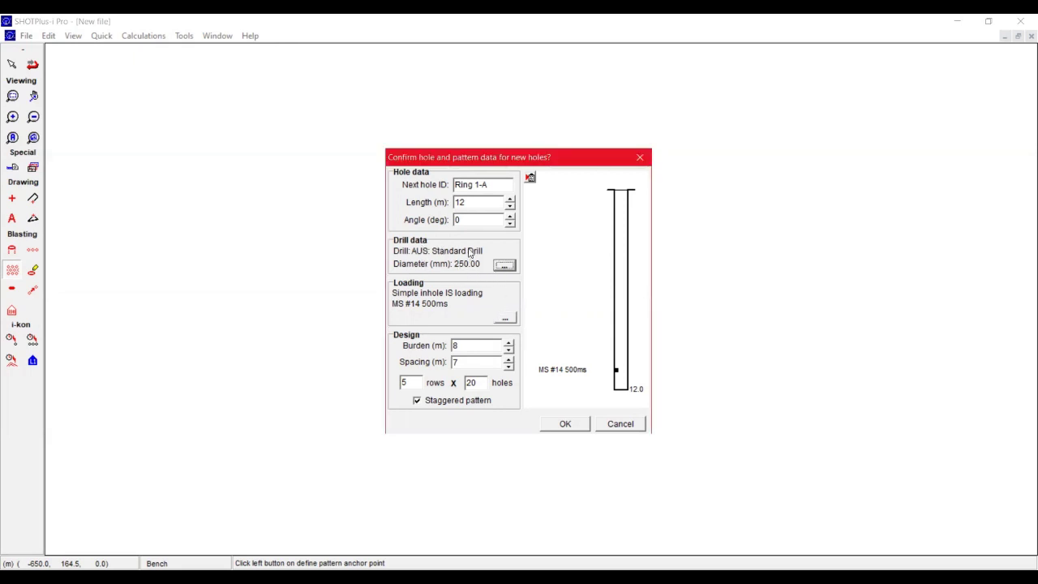
- Set the pattern's single inhole IS product to Exel LP (Long Period Det.) 200 ms
left_click(504, 319)
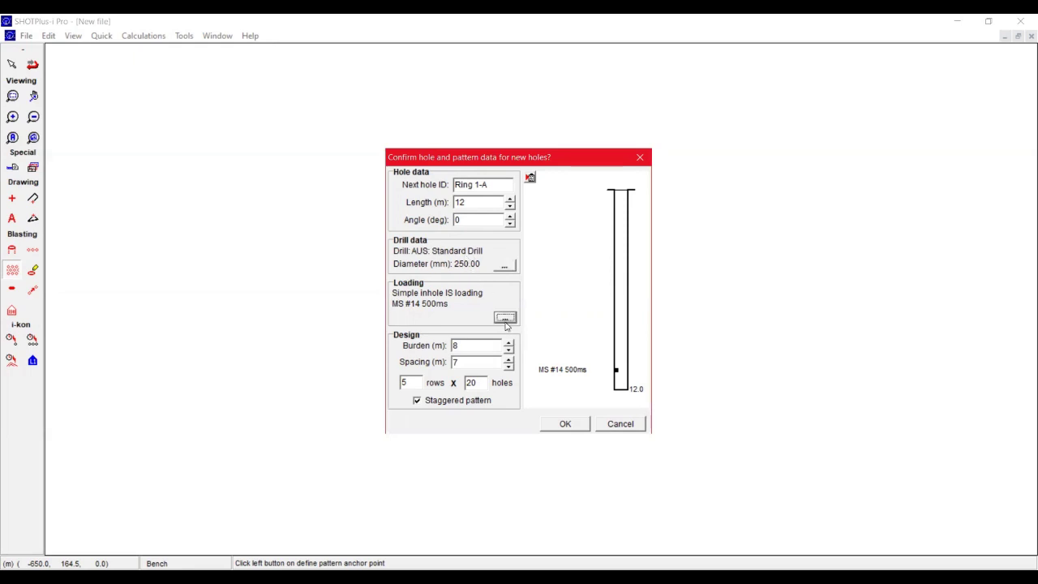
left_click(323, 203)
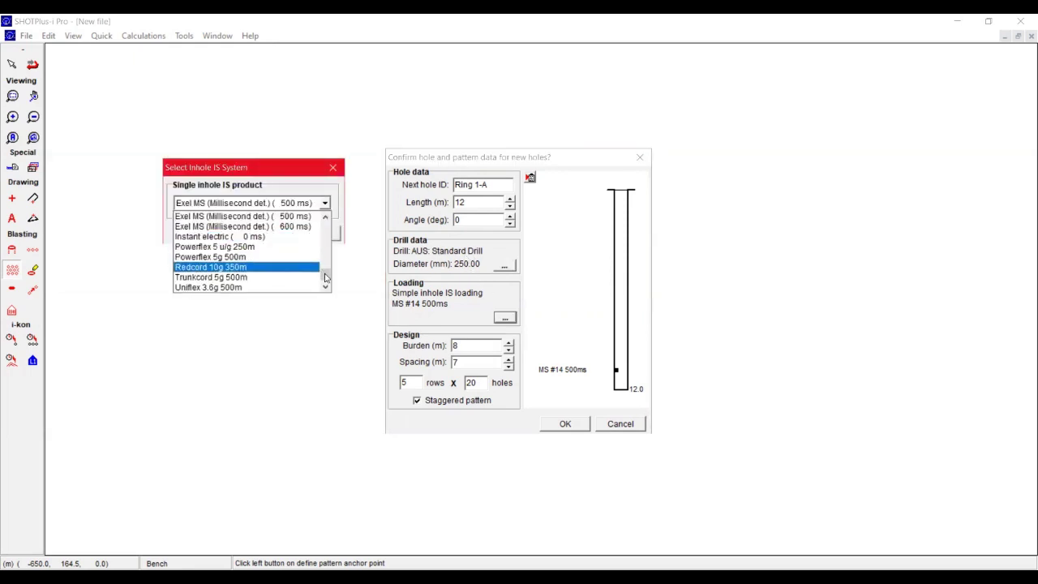
left_click_drag(325, 277, 325, 252)
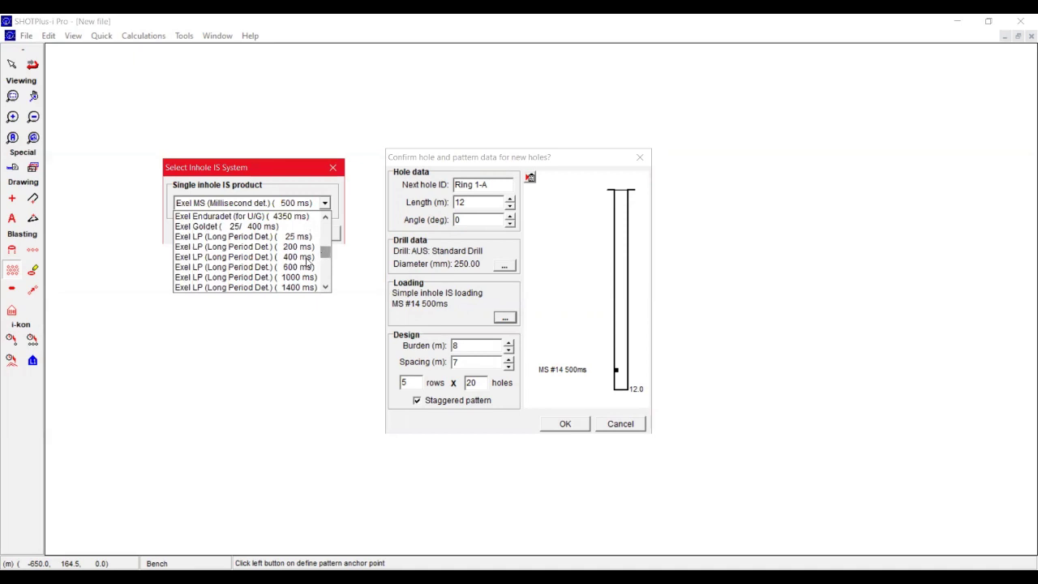
left_click(304, 246)
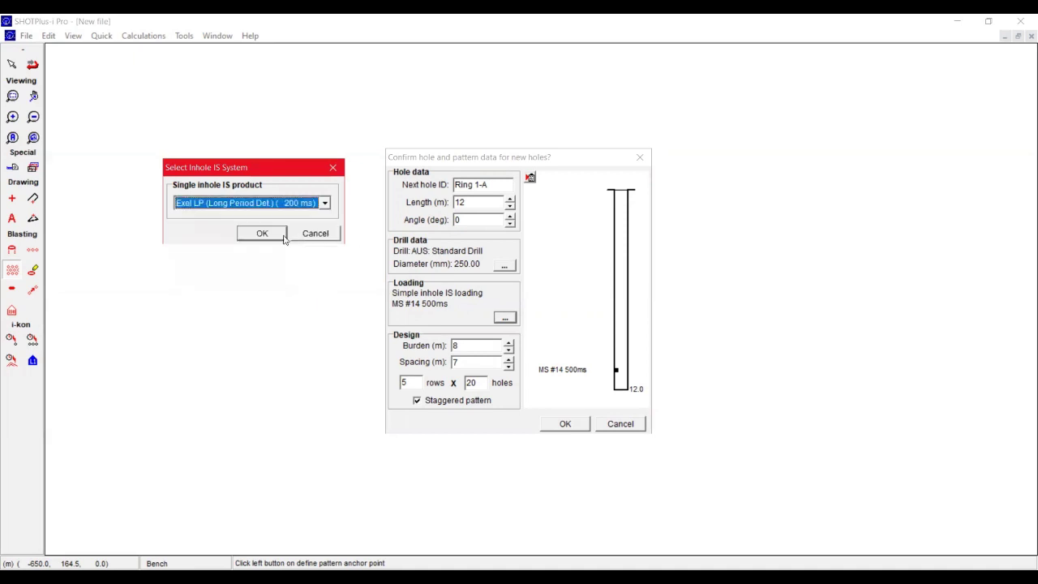
left_click(273, 235)
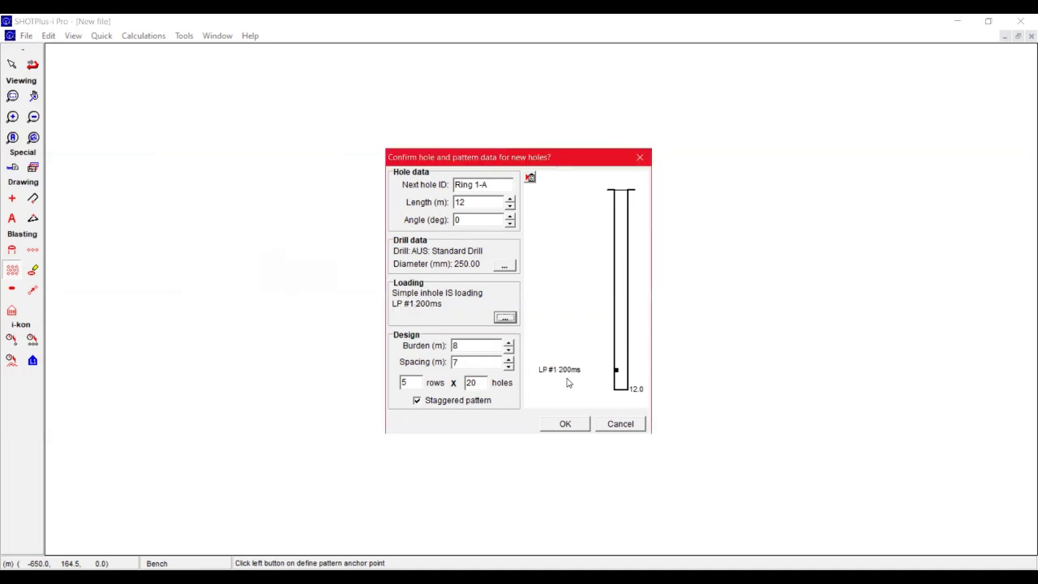
- Define the hole pattern with 8 m burden, 7 m spacing, 5 rows by 20 holes and staggering disabled
left_click(475, 347)
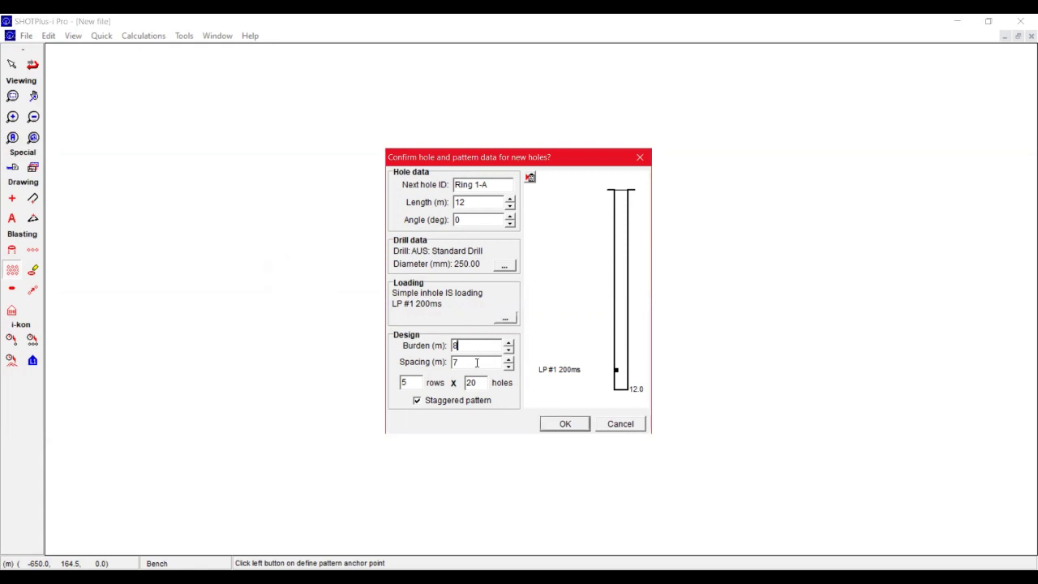
left_click(468, 364)
left_click(478, 382)
left_click(467, 361)
left_click(420, 382)
double_click(471, 382)
left_click(487, 380)
left_click(417, 401)
left_click(565, 423)
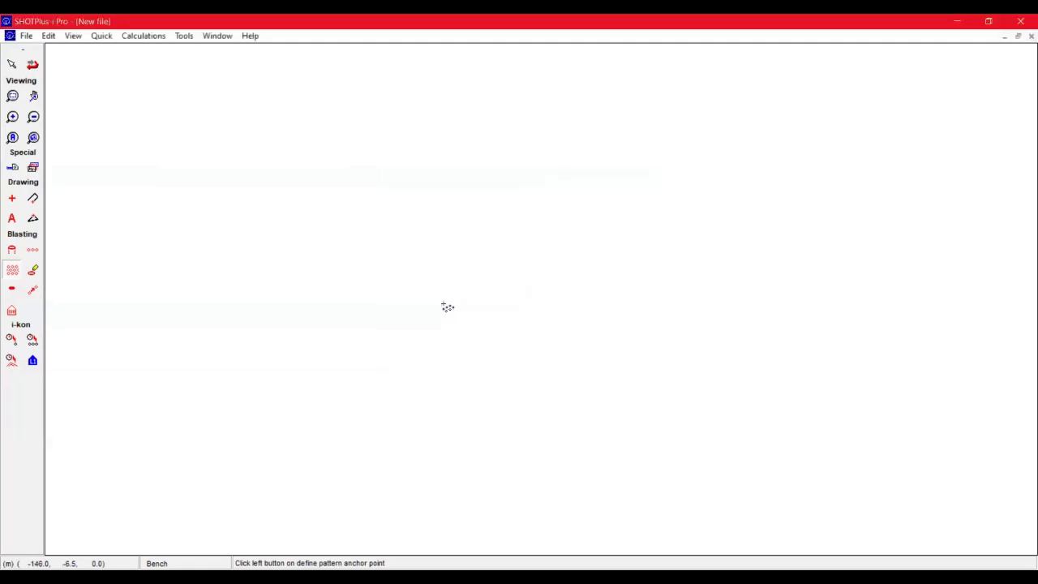
- Place the non-staggered pattern in the empty drawing with its rows running nearly horizontally
left_click(418, 269)
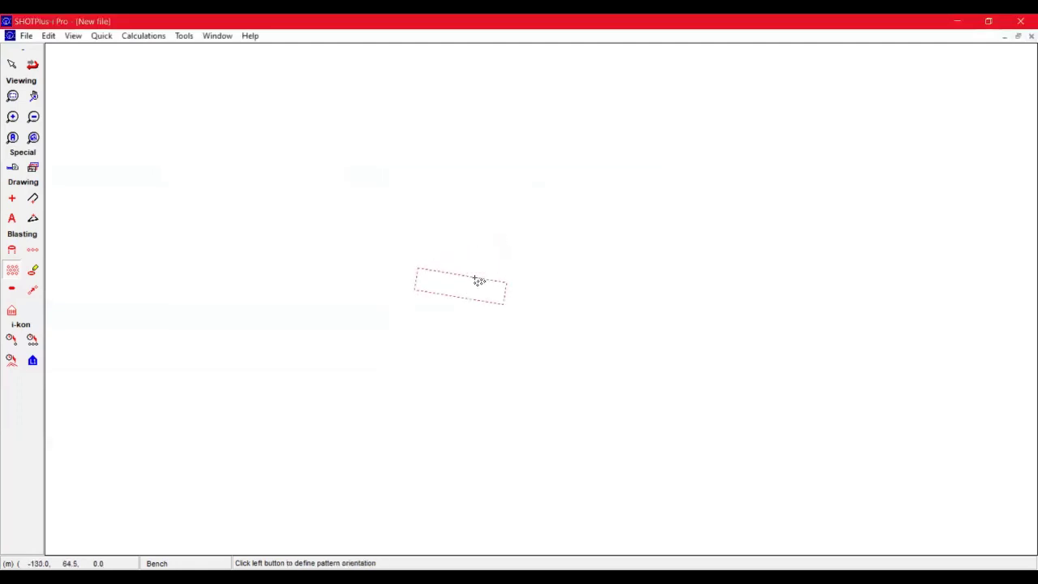
left_click(492, 270)
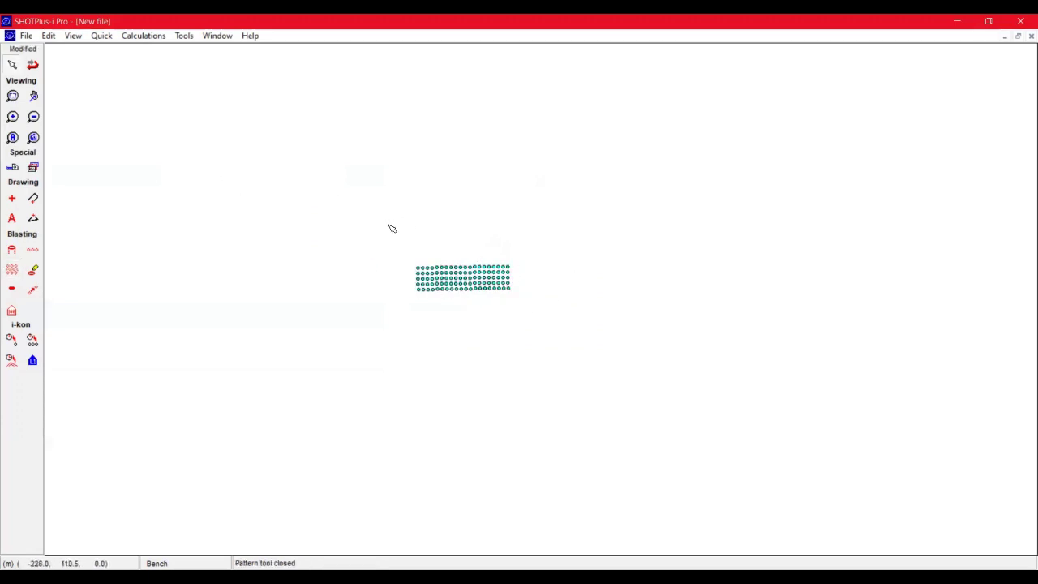
left_click(12, 138)
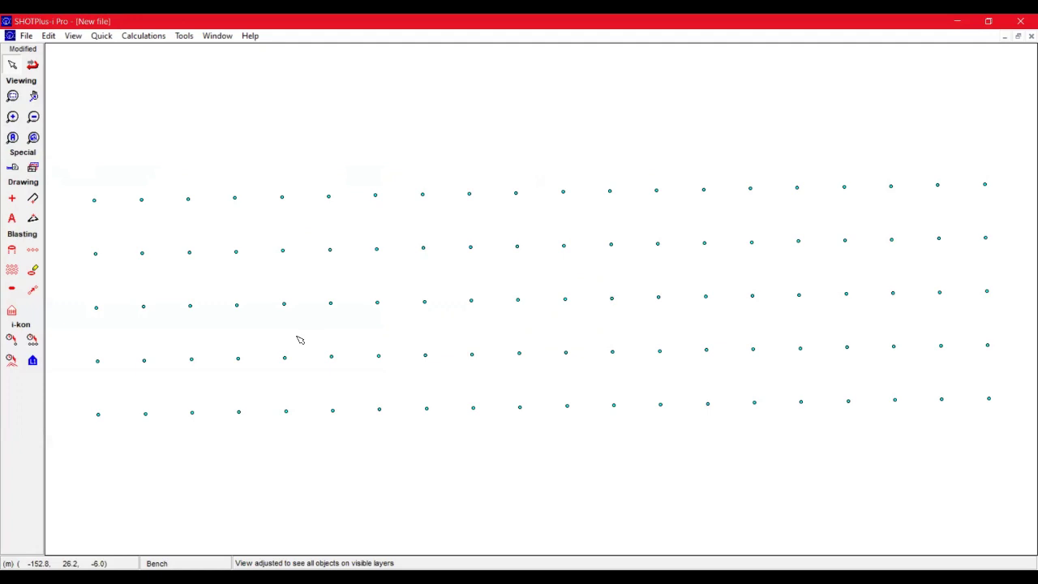
- Add a second, staggered pattern of 5 rows by 20 holes horizontally beneath the first one
left_click(12, 269)
left_click(419, 401)
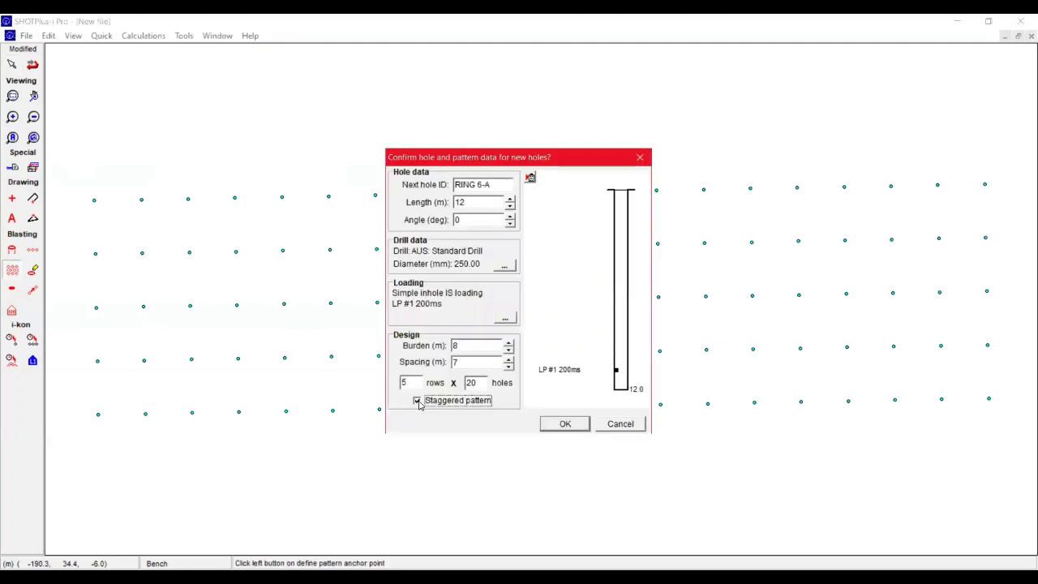
left_click(561, 429)
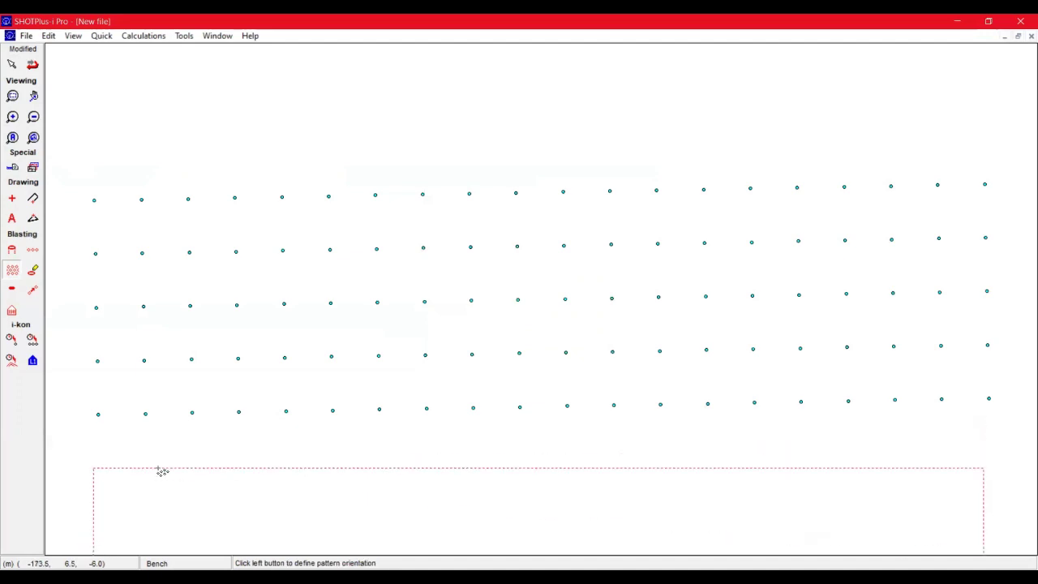
left_click(166, 468)
left_click(12, 137)
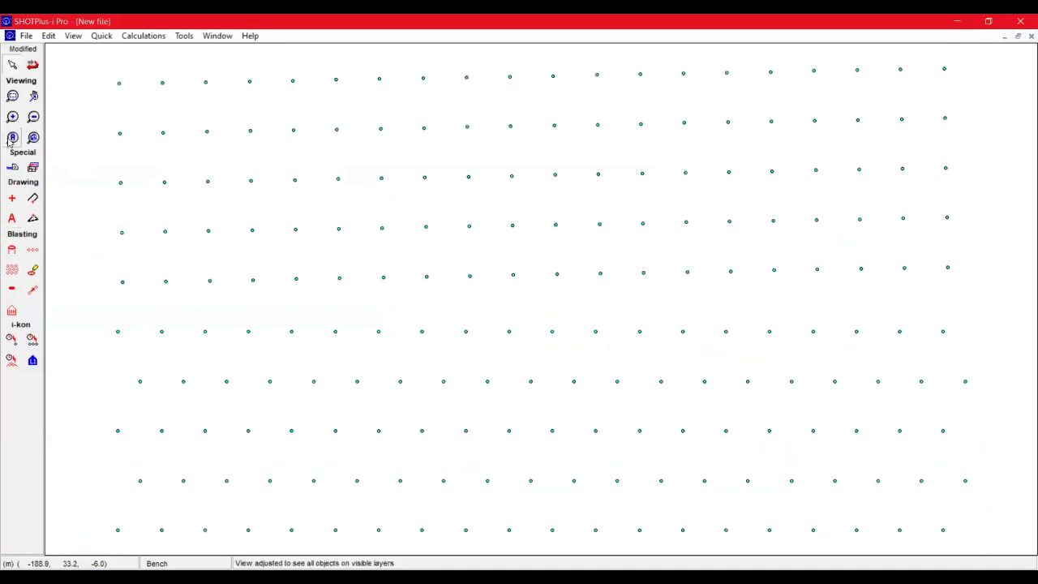
- Undo the addition of both hole patterns to empty the drawing
left_click(87, 356)
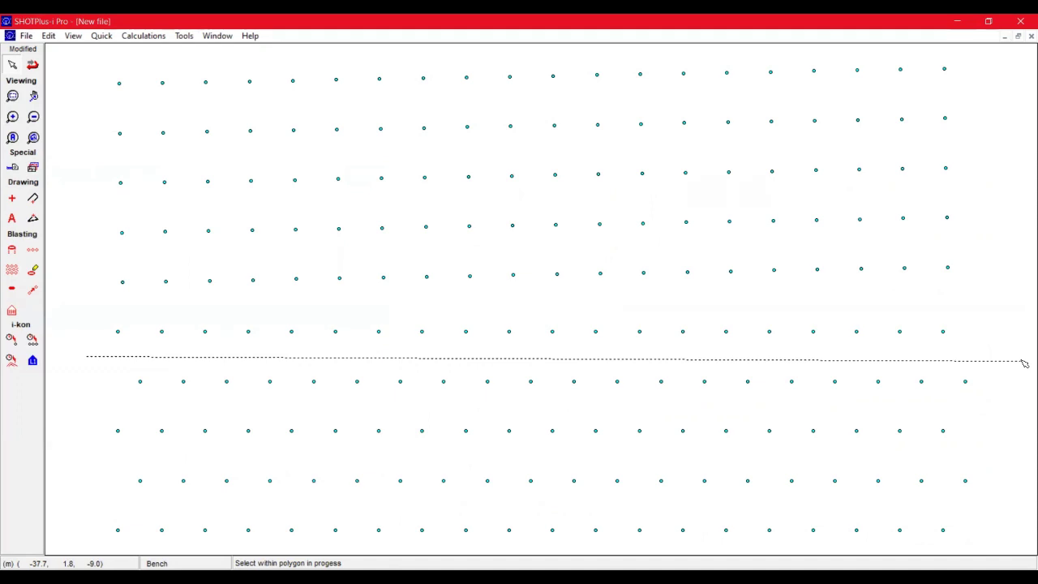
key("Escape")
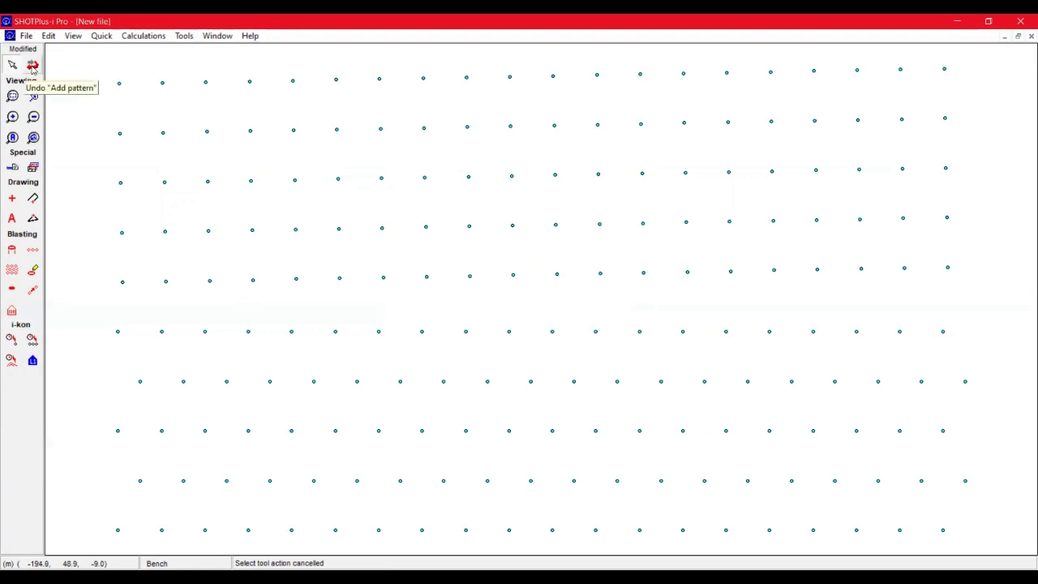
left_click(119, 83)
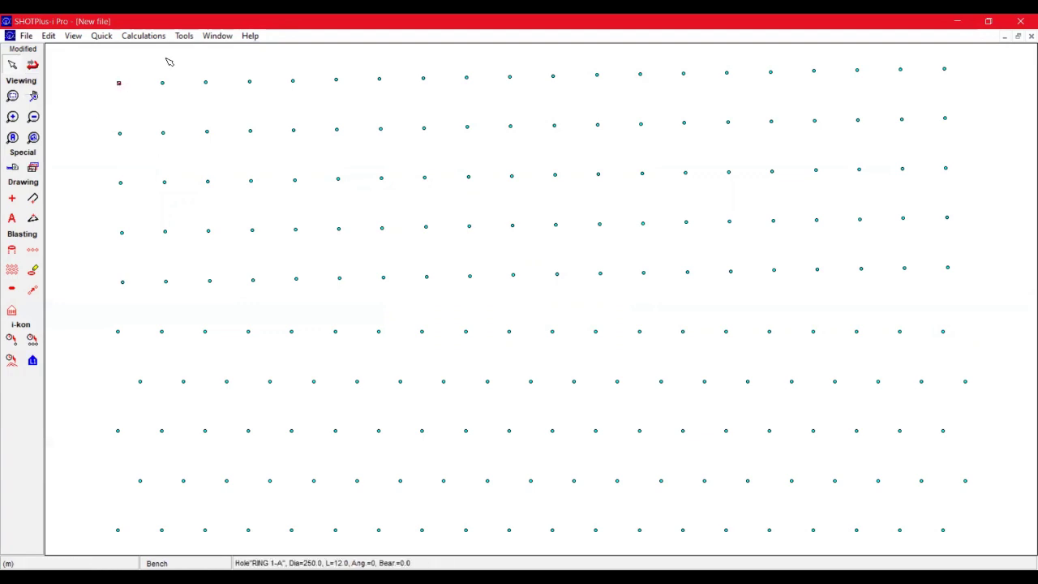
left_click(163, 83)
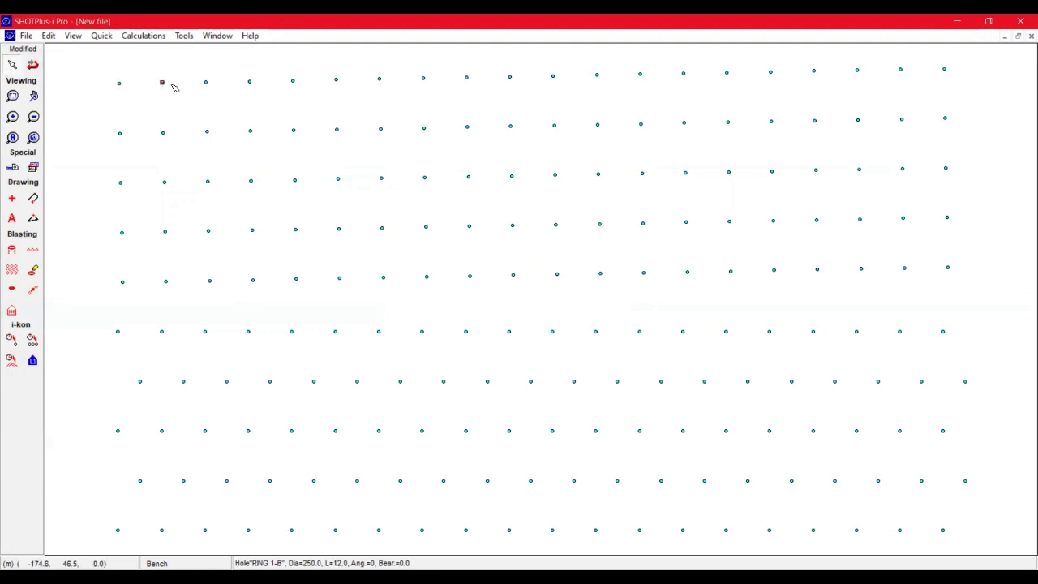
left_click(119, 83)
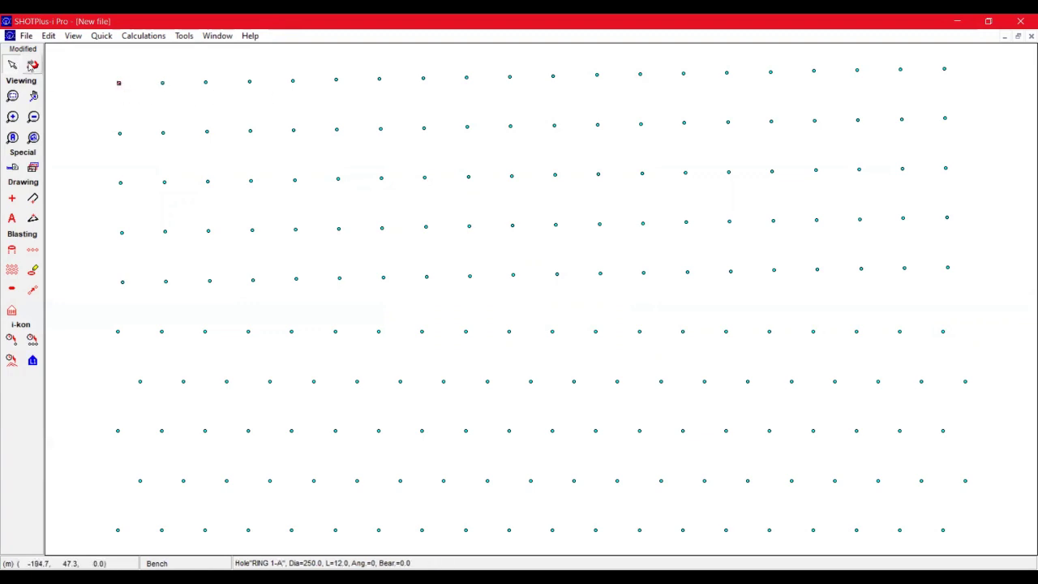
left_click(31, 66)
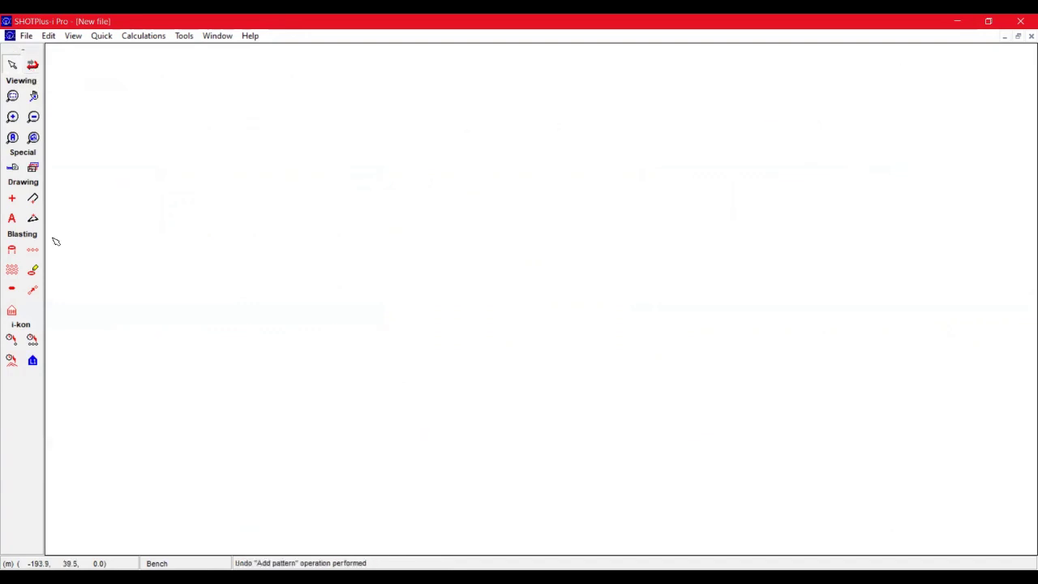
- Place a staggered pattern of 5 rows by 20 holes with 8 m burden and 7 m spacing, oriented nearly horizontally
left_click(416, 382)
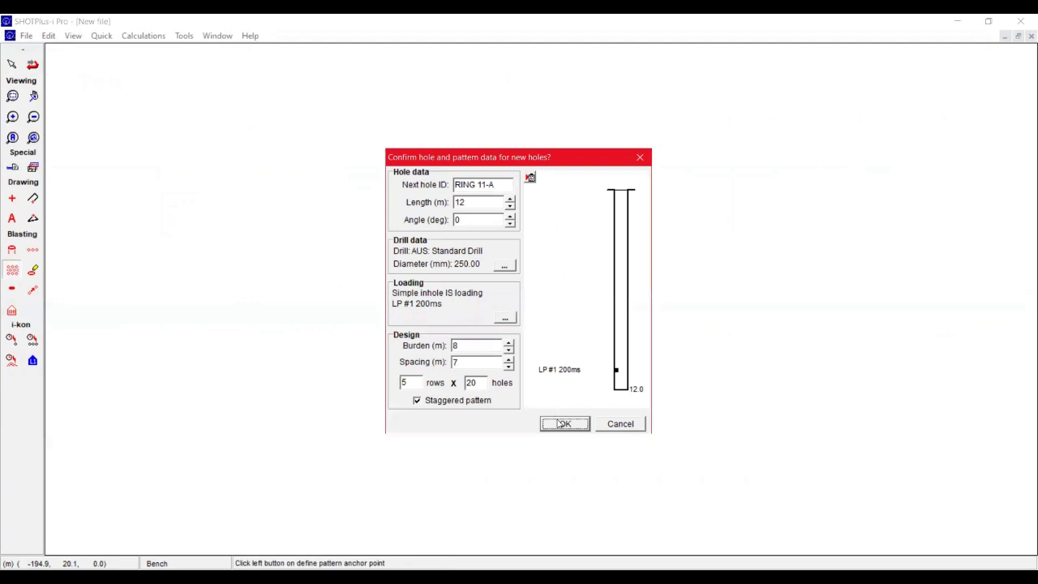
left_click(562, 424)
left_click(213, 218)
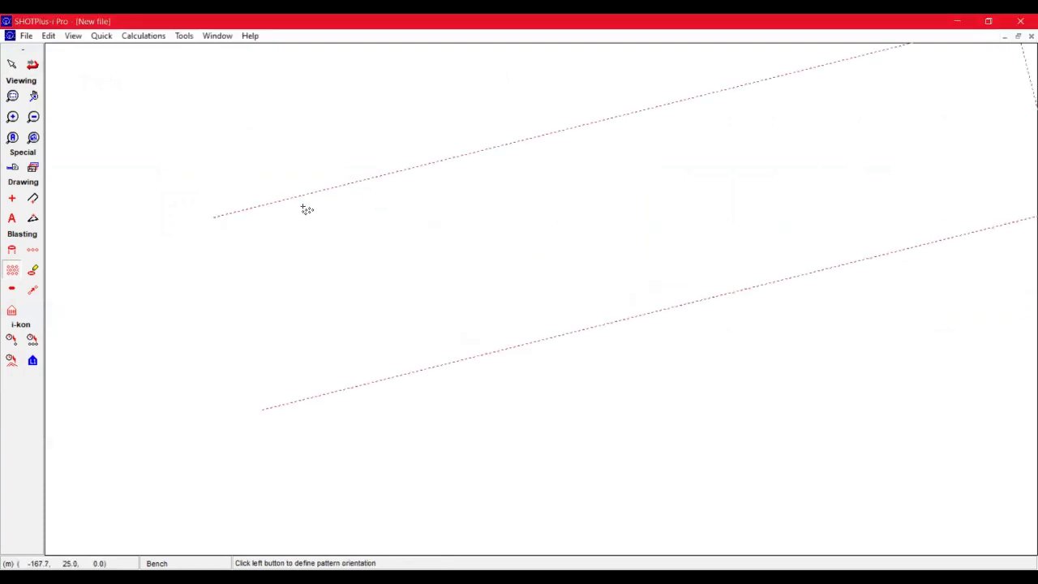
left_click(387, 220)
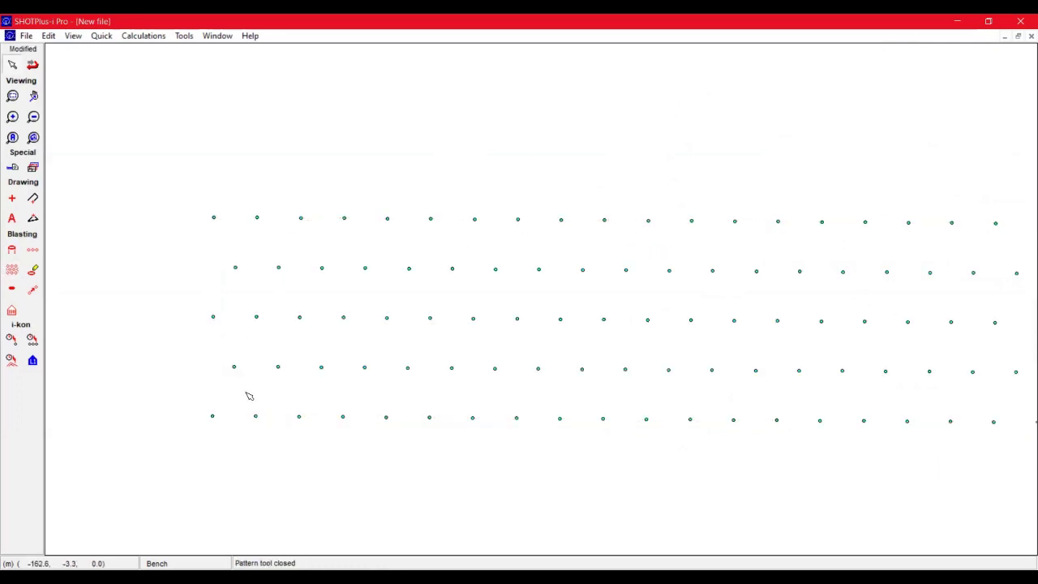
left_click(13, 137)
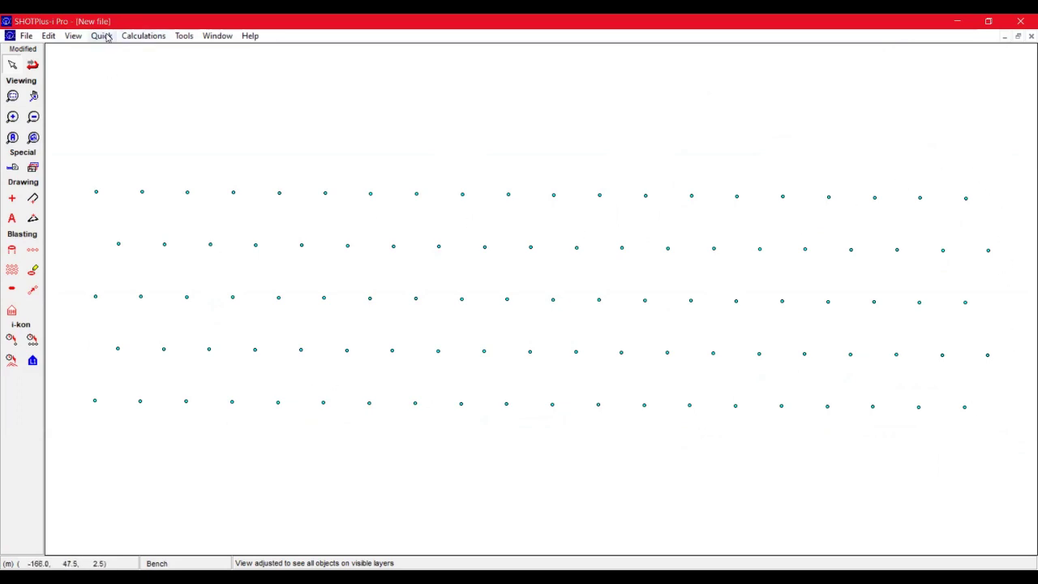
- Draw an L-shaped bench polyline below the lowest hole row and up along the right side of the pattern
left_click(132, 35)
mouse_move(106, 37)
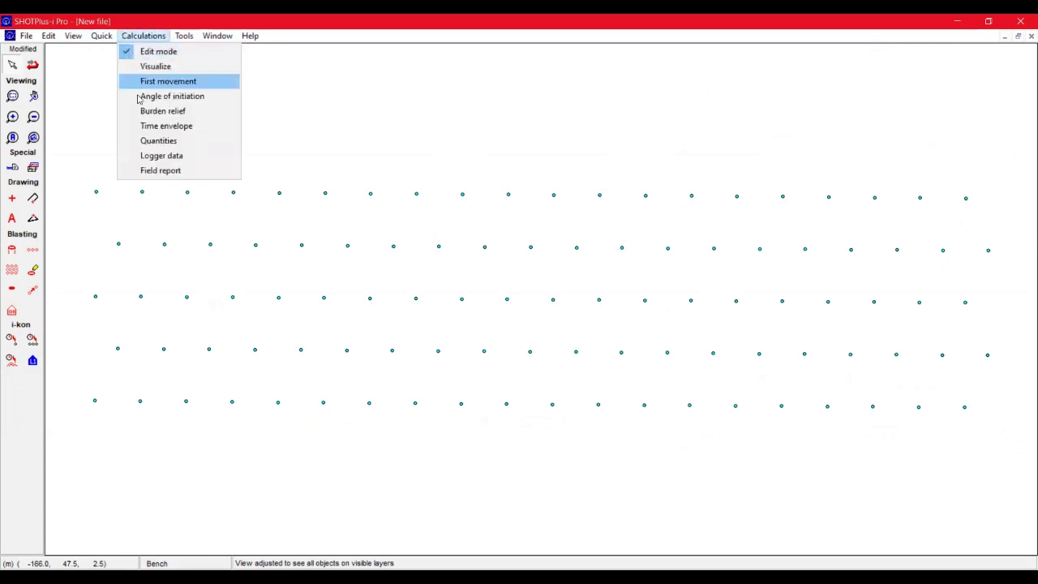
mouse_move(187, 35)
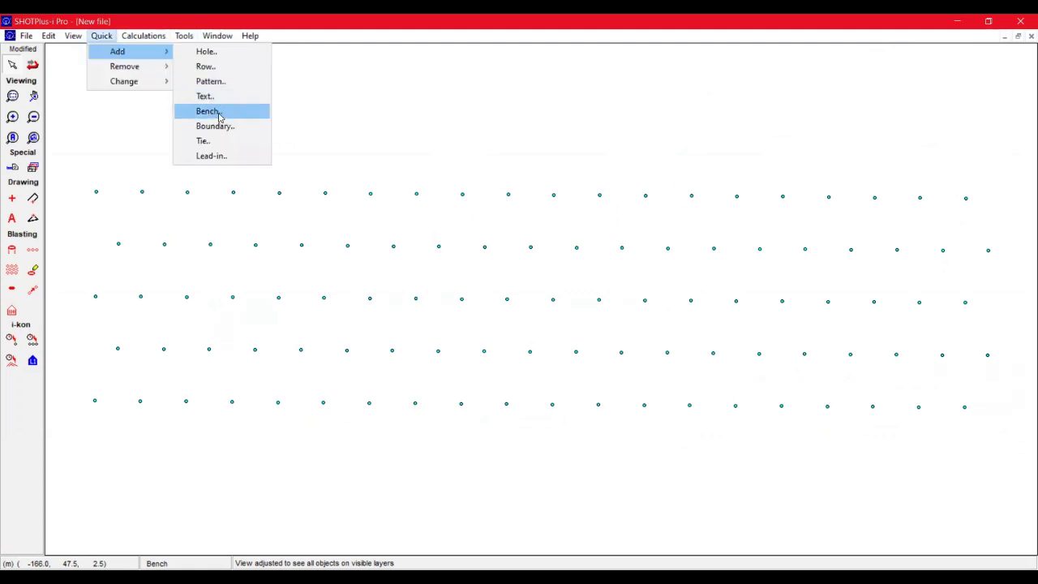
left_click(212, 111)
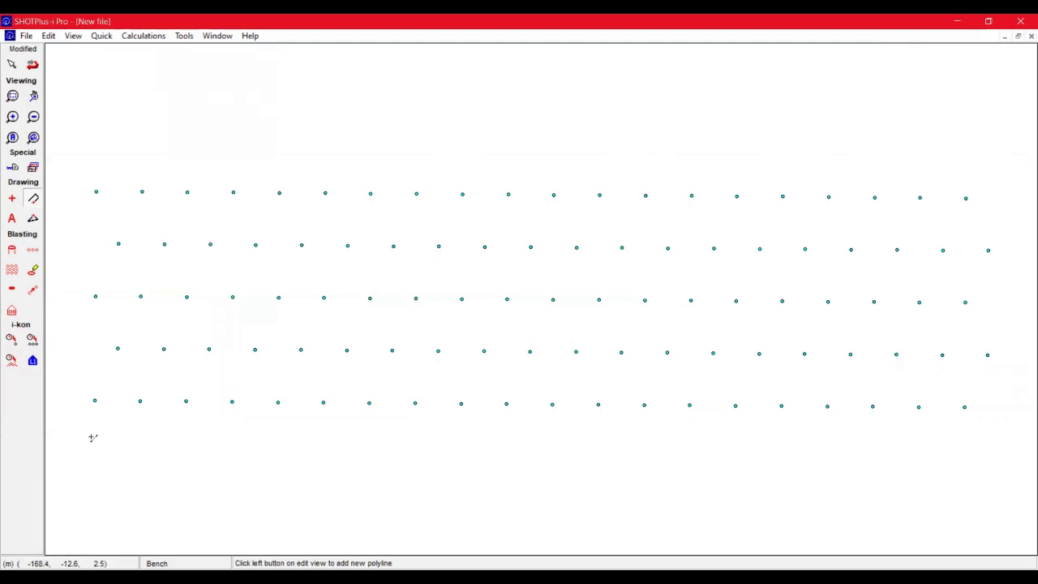
left_click(61, 447)
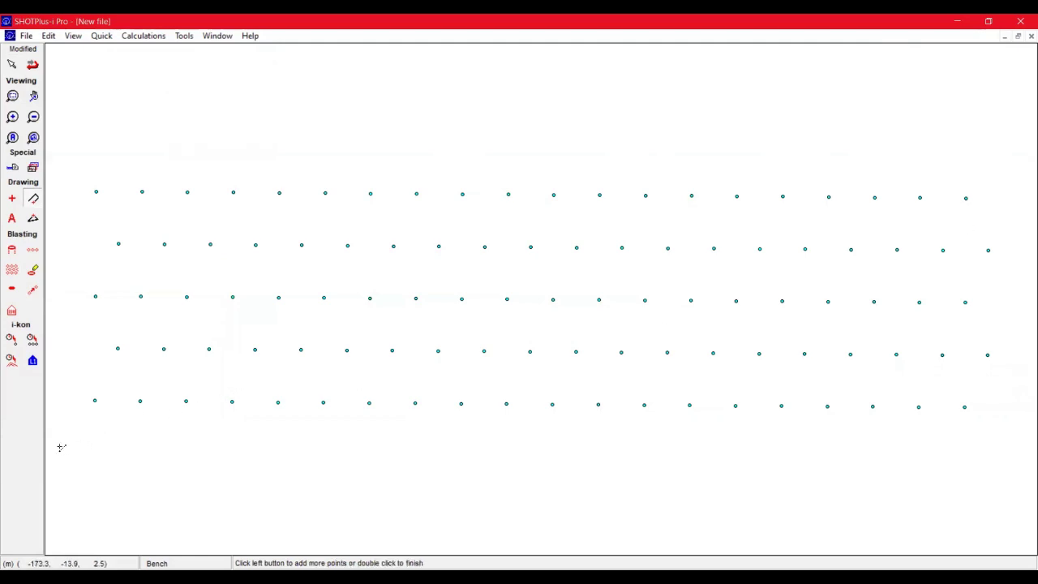
left_click(1030, 450)
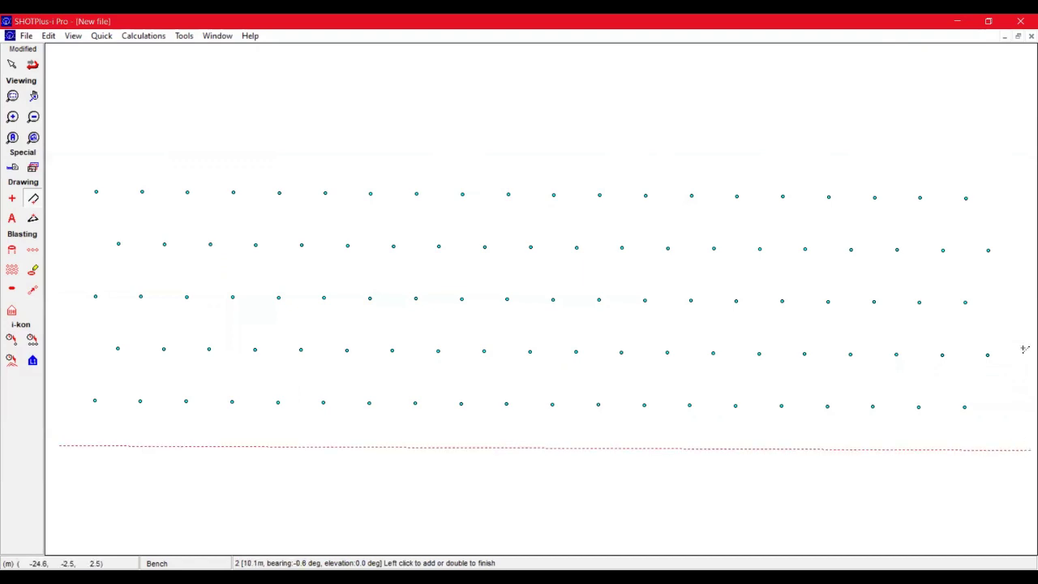
left_click(1028, 175)
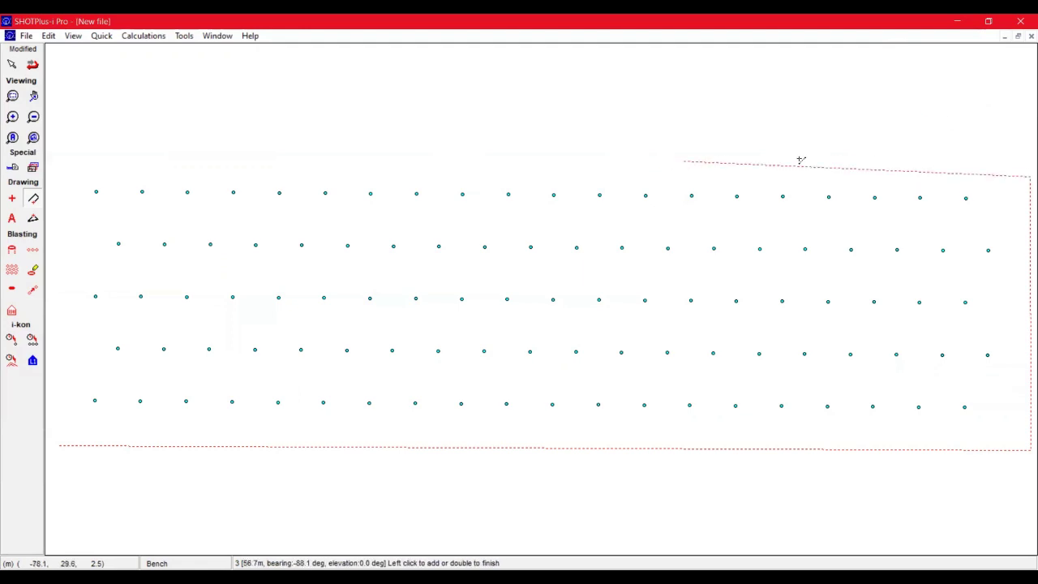
right_click(1025, 180)
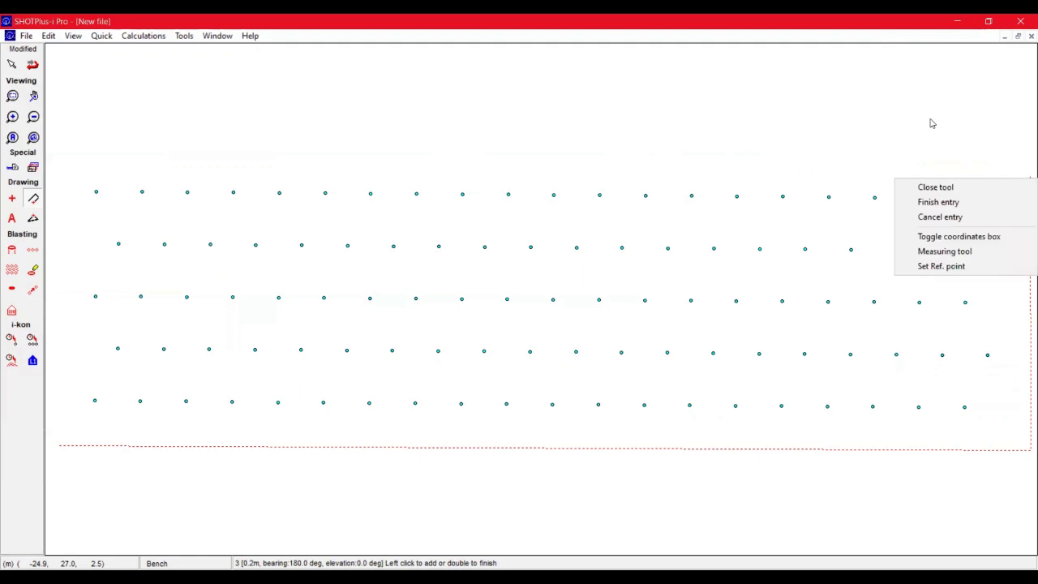
left_click(963, 195)
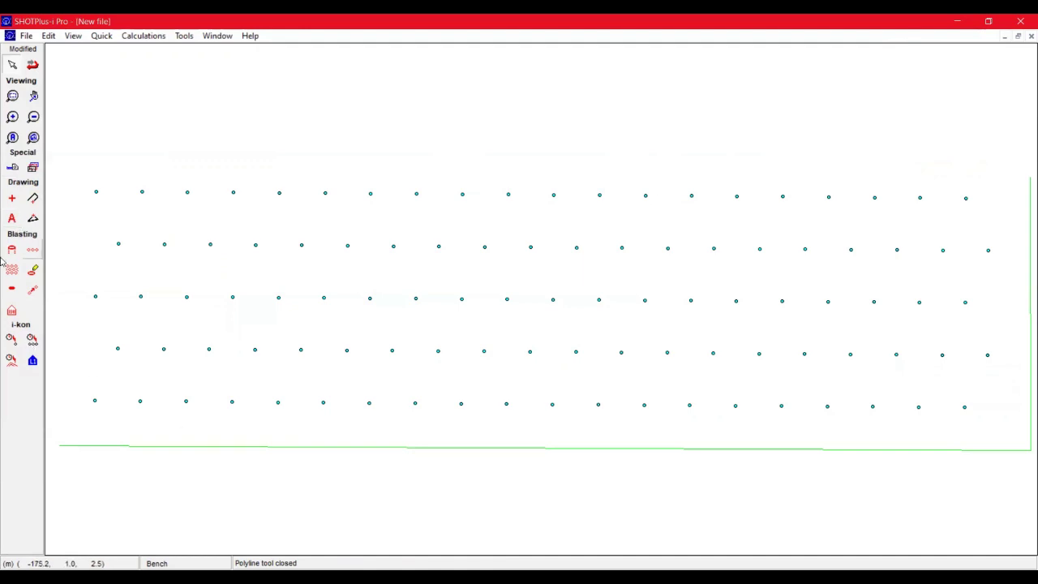
- Add the text "Freeface" below the bench line near its middle and nudge it slightly closer to the line
left_click(12, 219)
left_click(503, 478)
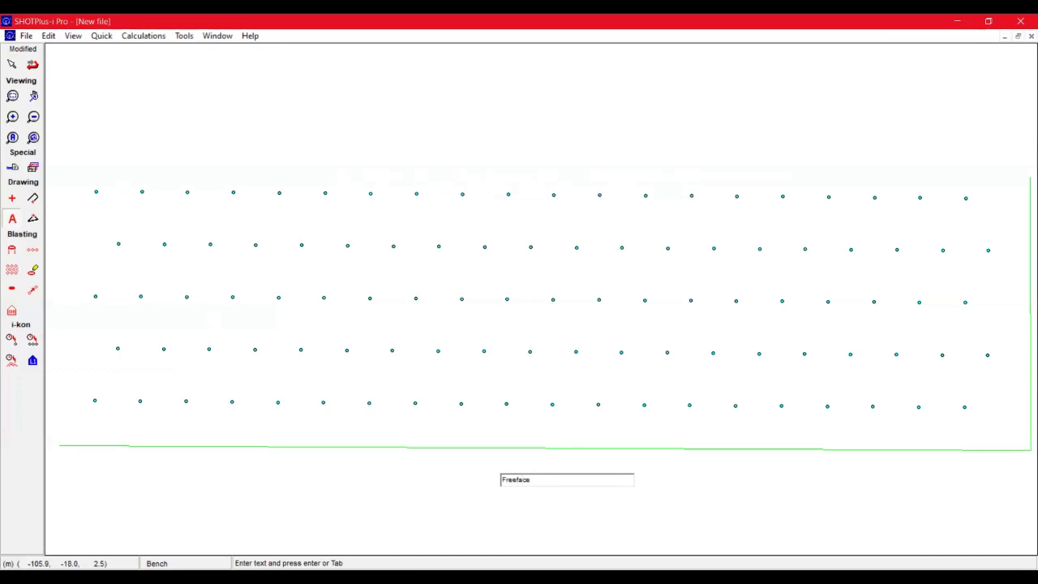
key("Return")
key("Escape")
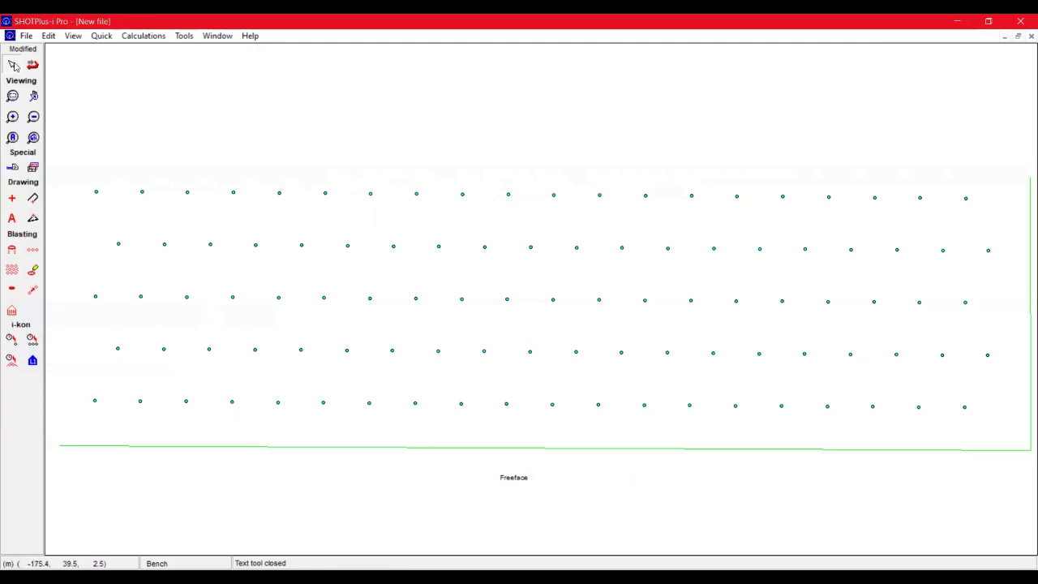
left_click(526, 478)
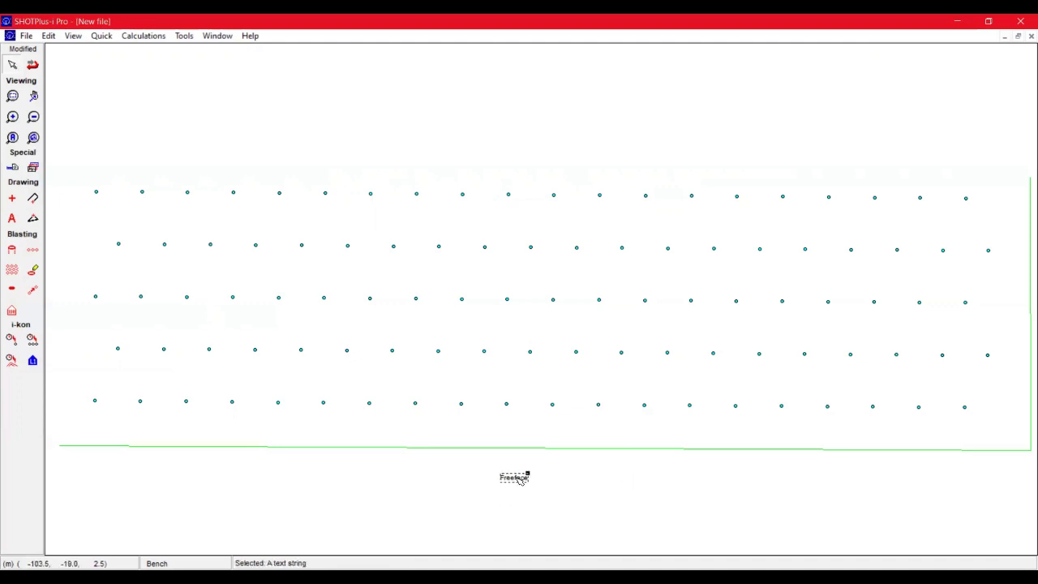
left_click_drag(523, 480, 530, 478)
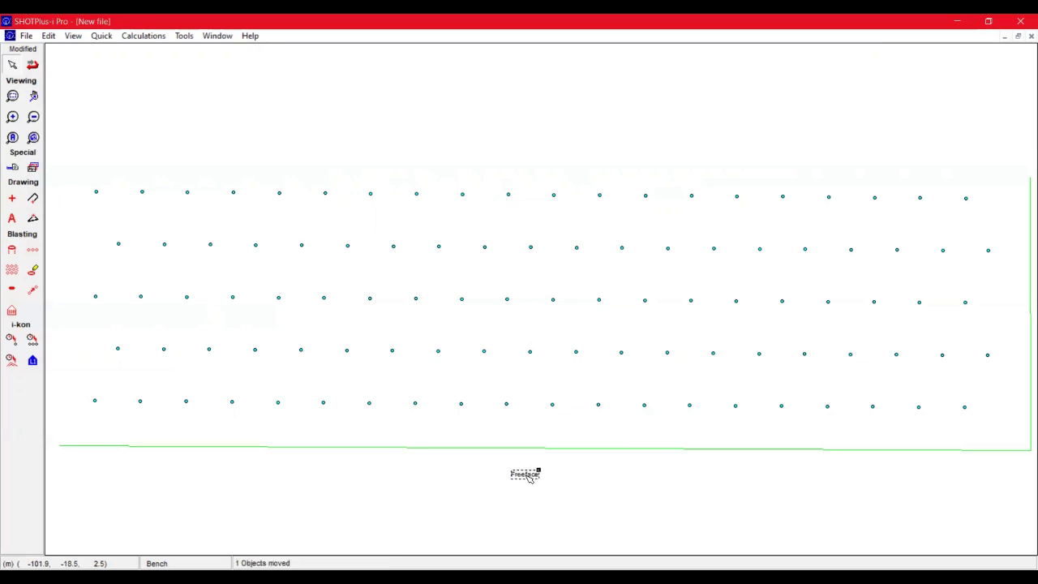
- Set the size of the "Freeface" text to 9 m
right_click(529, 478)
left_click(580, 466)
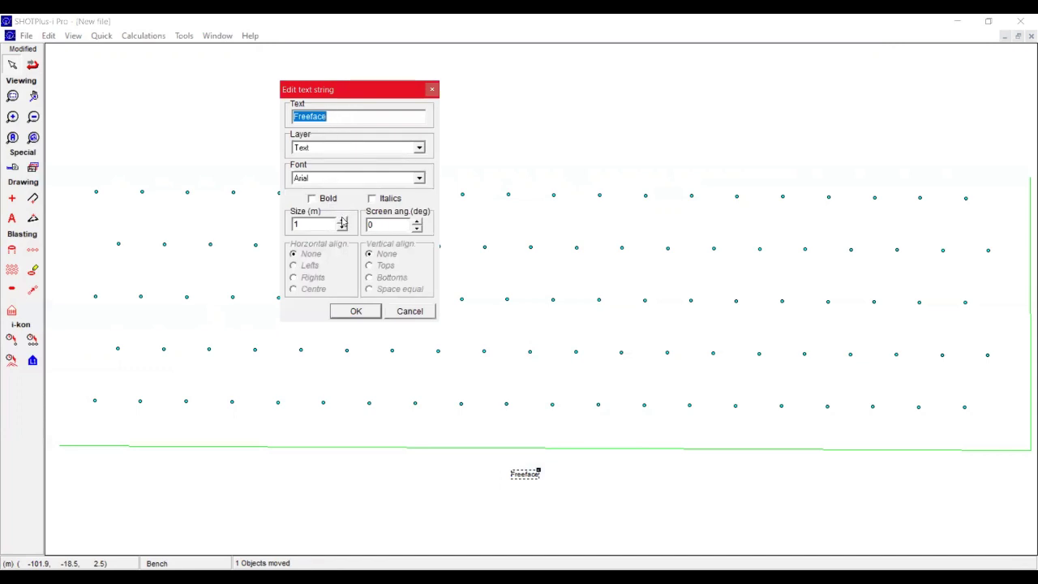
left_click(344, 222)
left_click(342, 228)
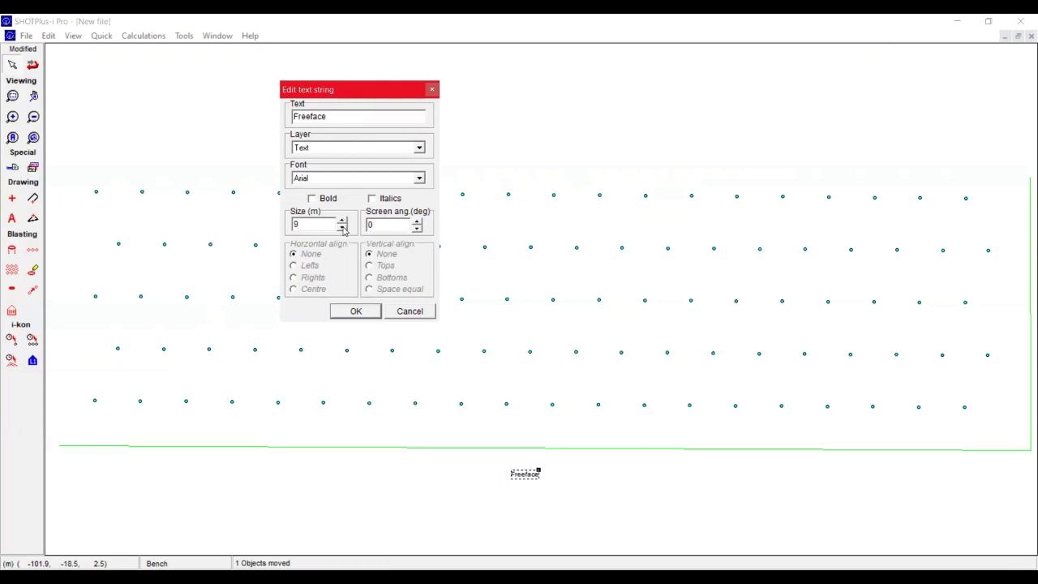
left_click(355, 312)
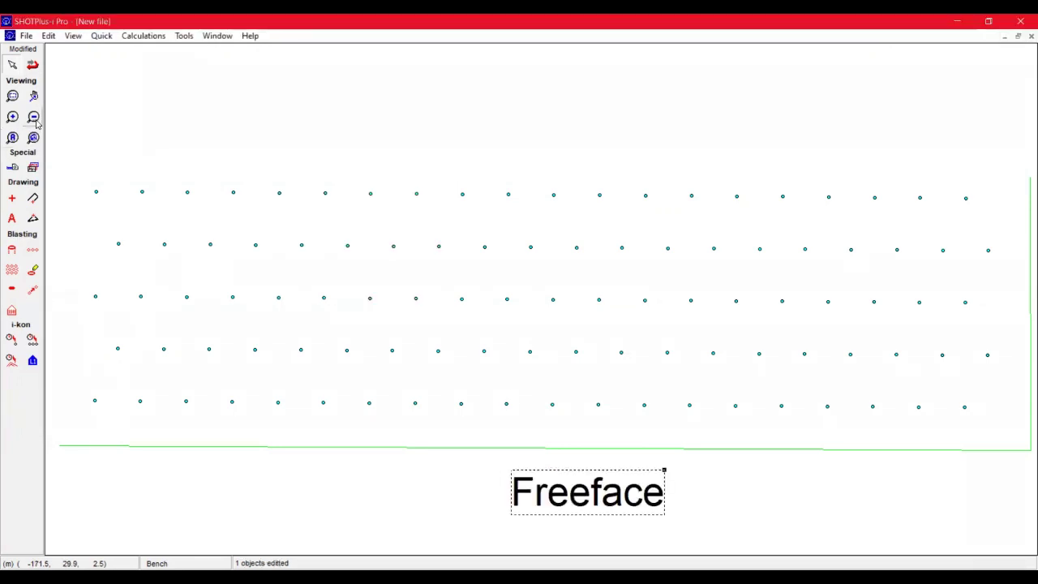
- Set up the first surface tie as an Exel Connectadet signal tube with a 9 ms delay
left_click(34, 120)
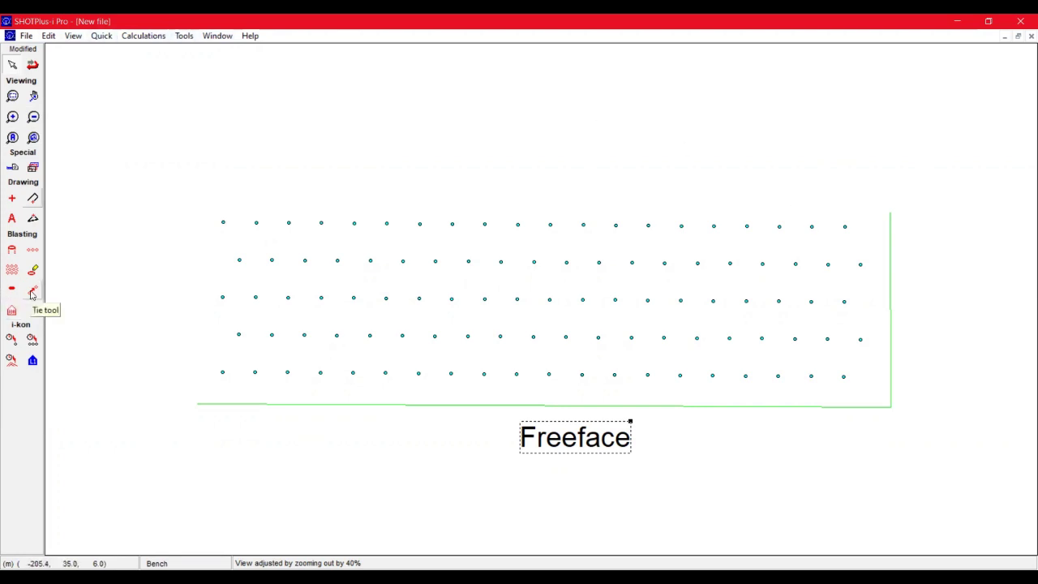
left_click(31, 292)
left_click(32, 292)
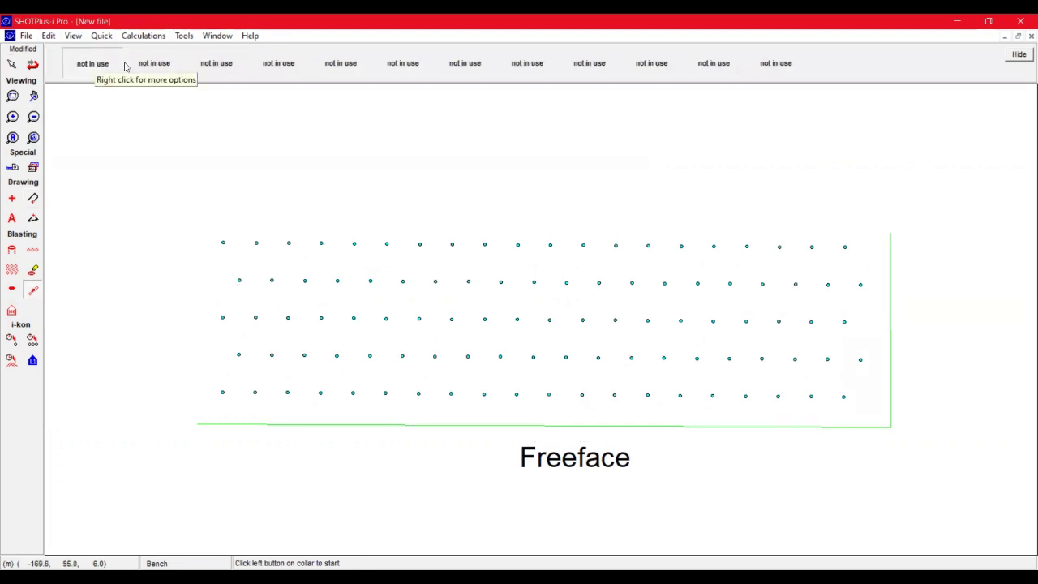
left_click(95, 64)
left_click_drag(499, 182, 803, 153)
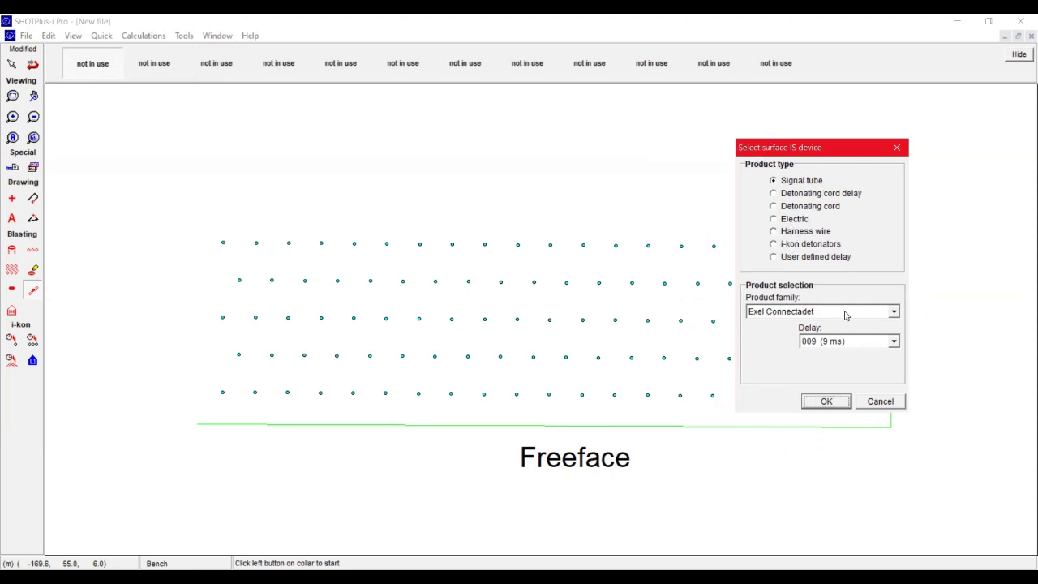
left_click(812, 316)
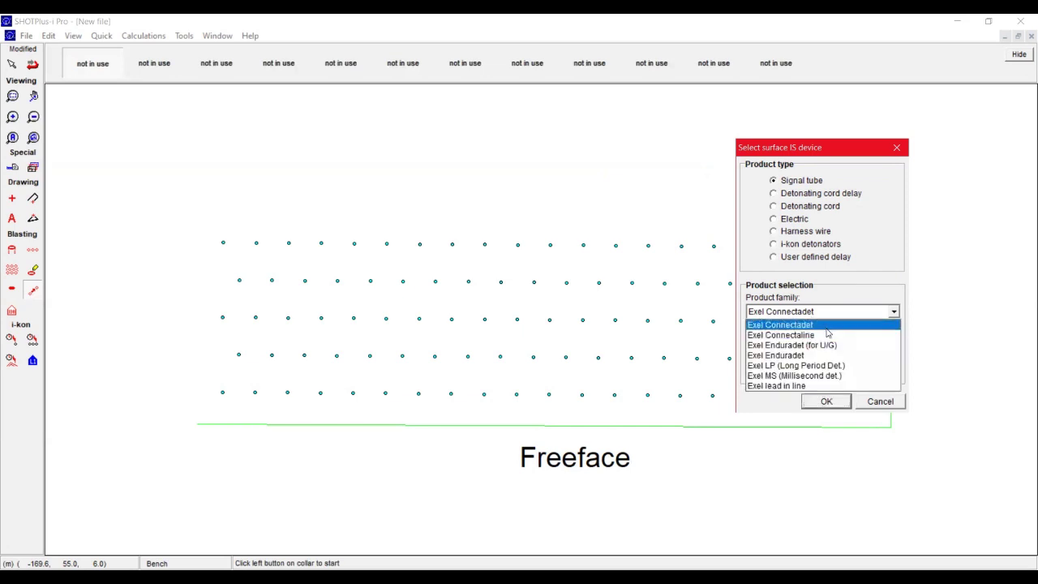
left_click(825, 327)
left_click(893, 341)
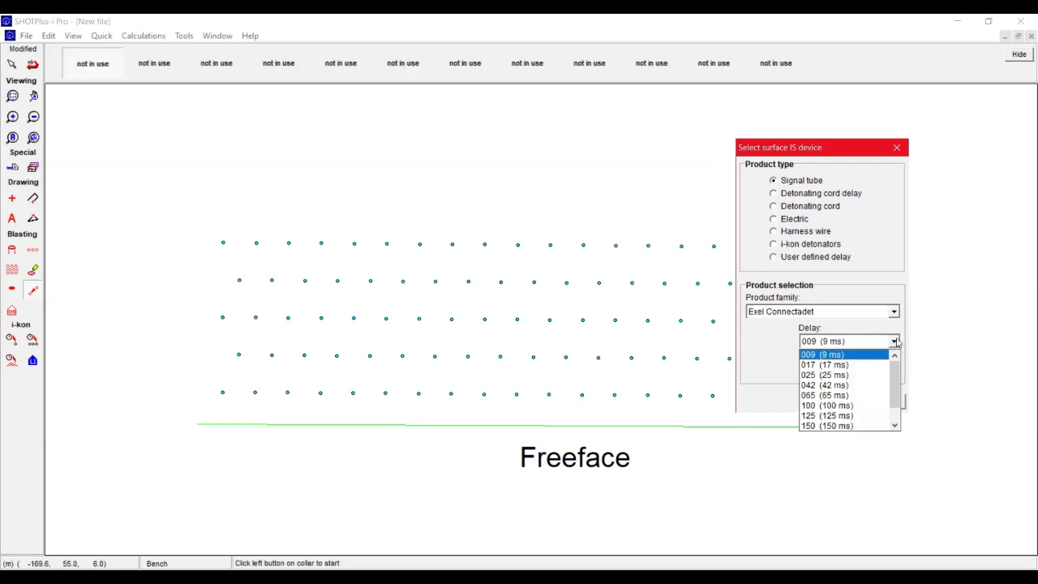
left_click(846, 398)
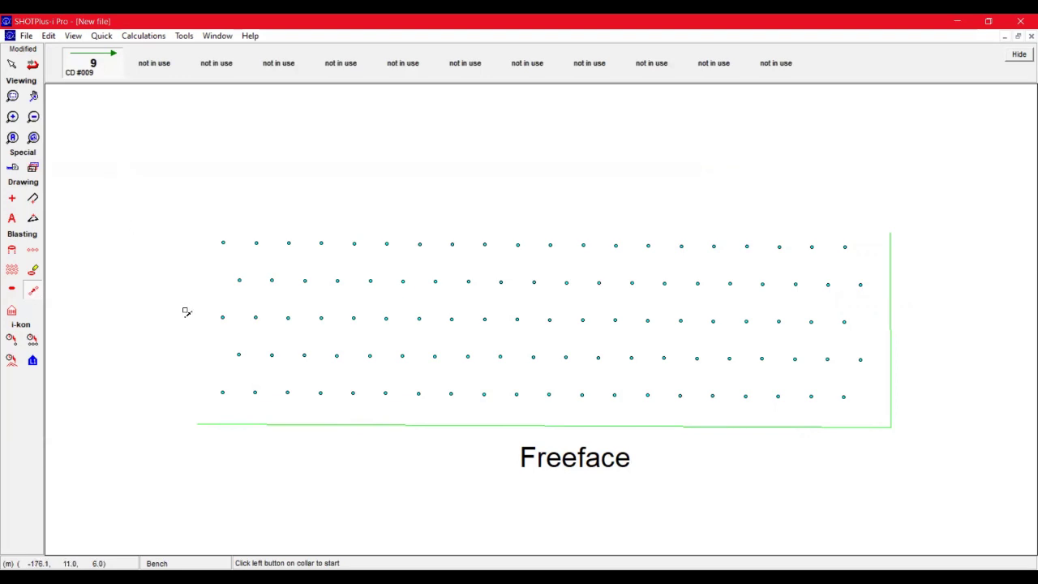
- Tie the holes along each of the five rows from left to right with the 9 ms surface delay
left_click(223, 393)
left_click(843, 397)
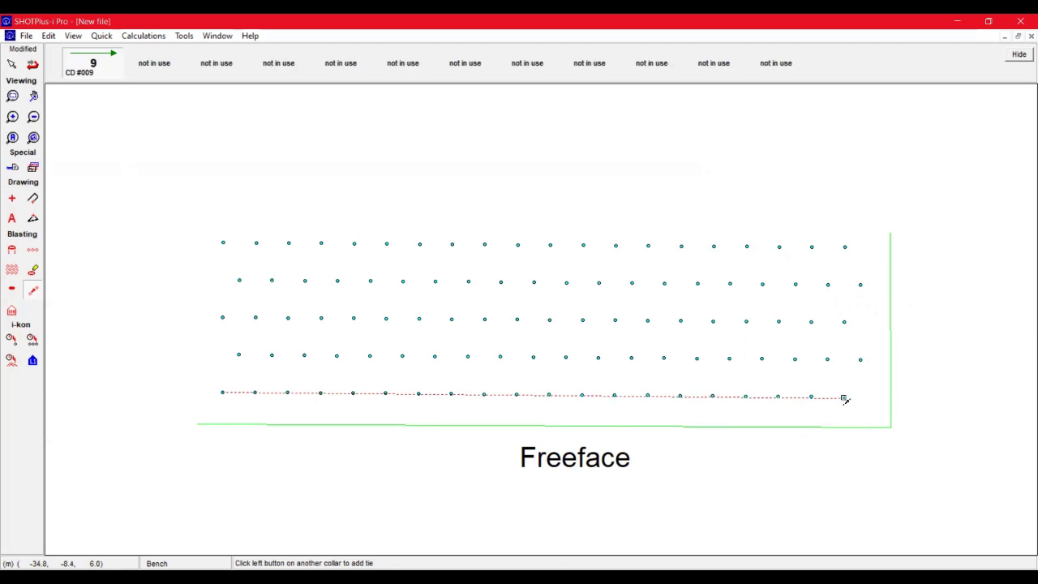
left_click(844, 399)
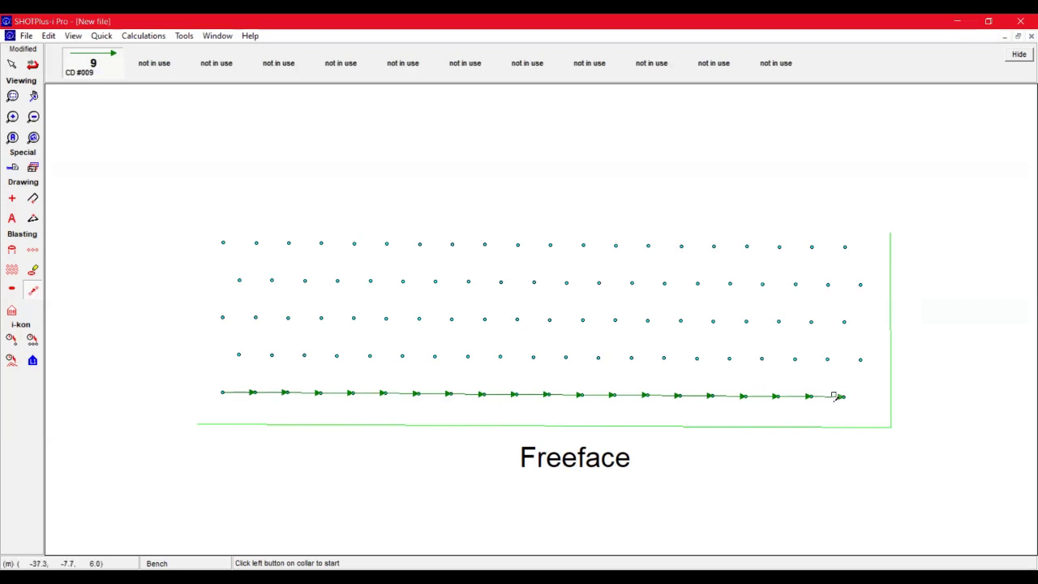
left_click(239, 355)
double_click(861, 359)
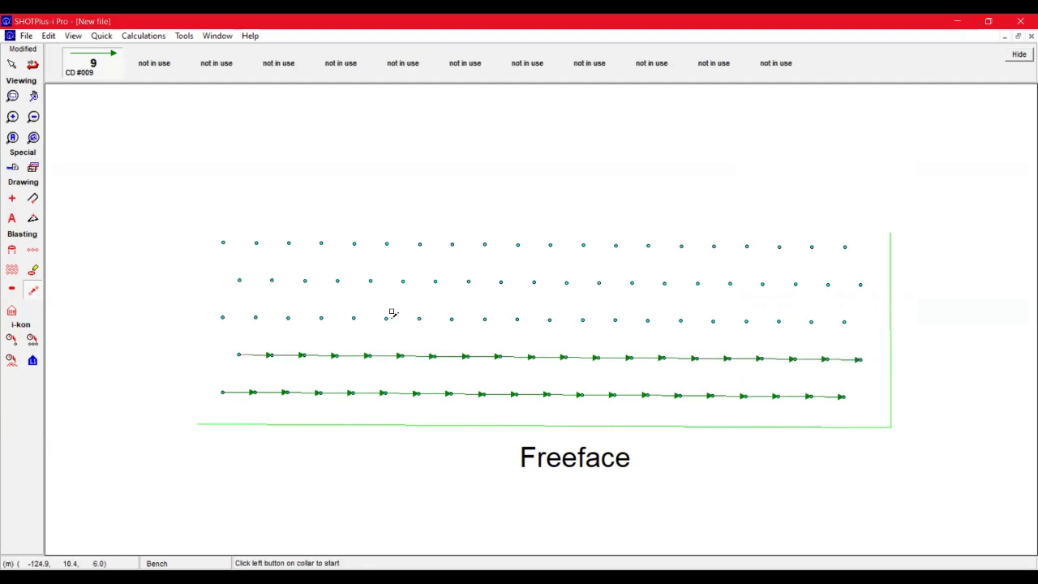
left_click(223, 318)
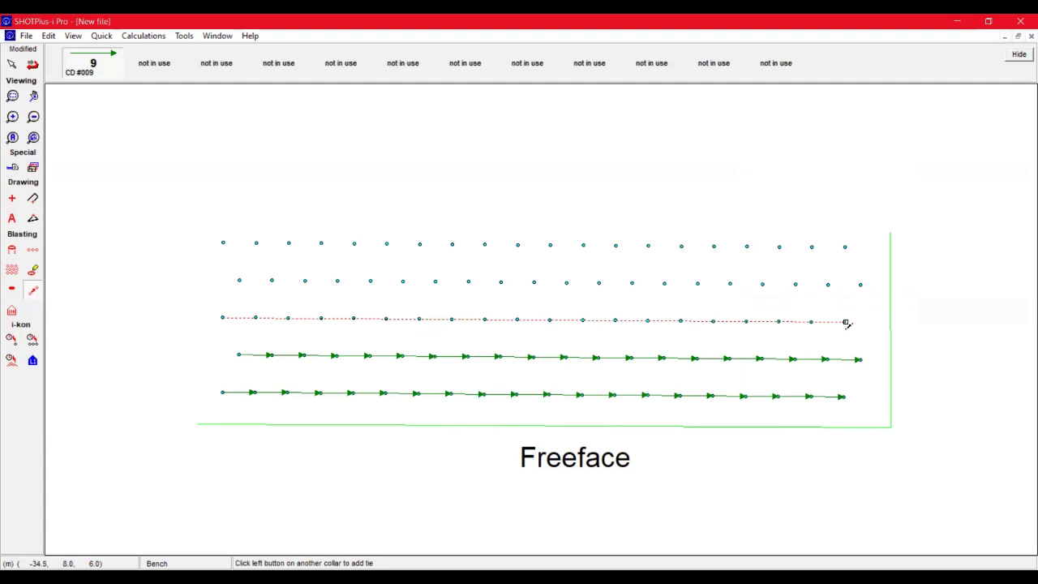
double_click(846, 323)
left_click(239, 280)
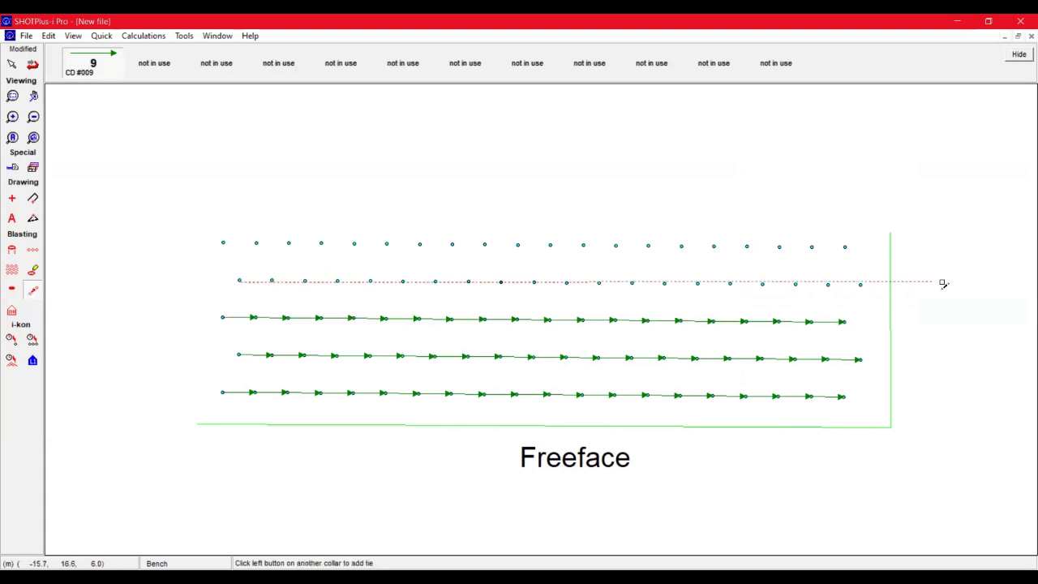
double_click(860, 284)
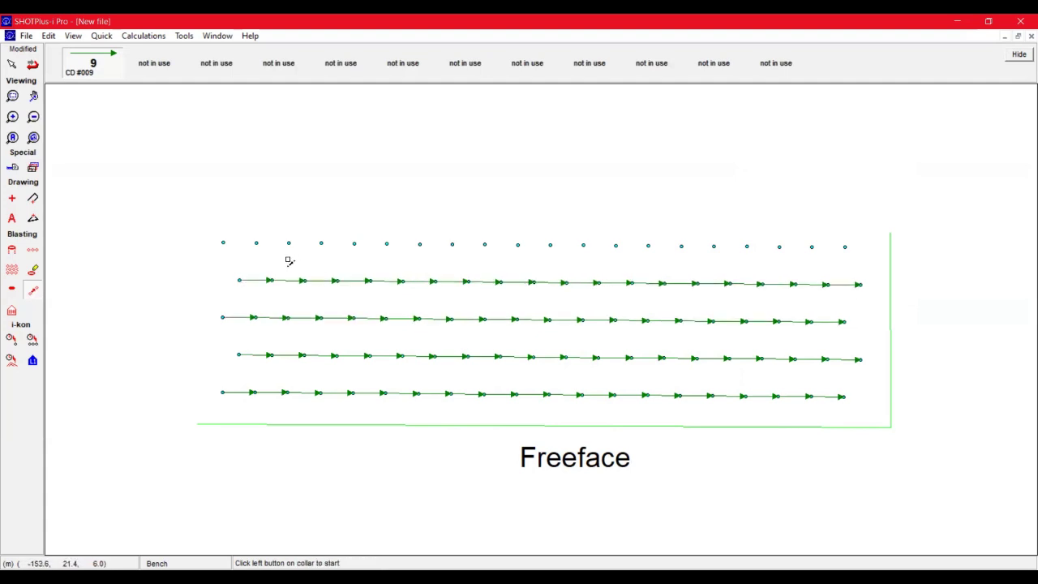
left_click(223, 243)
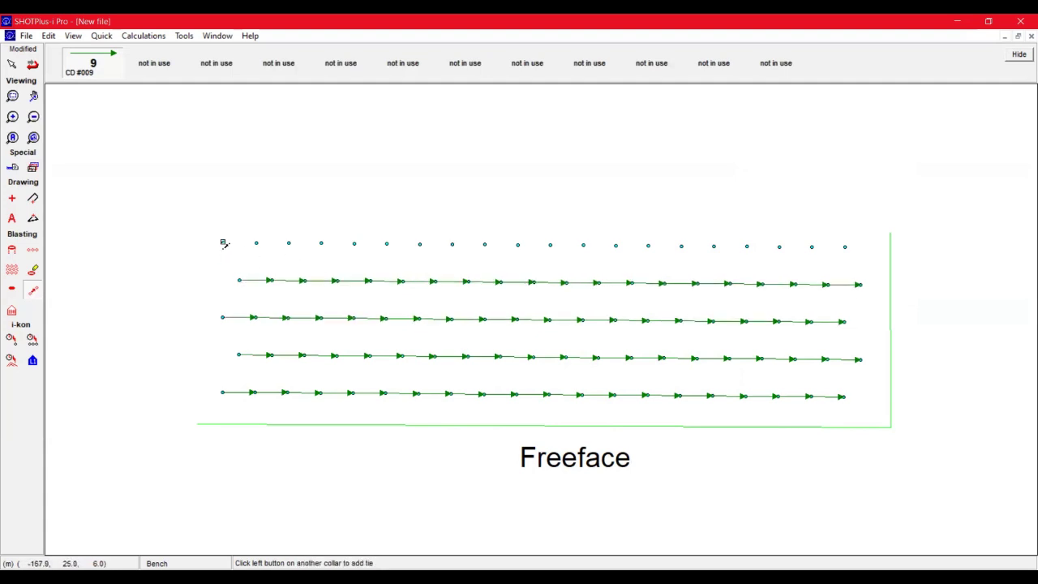
double_click(846, 247)
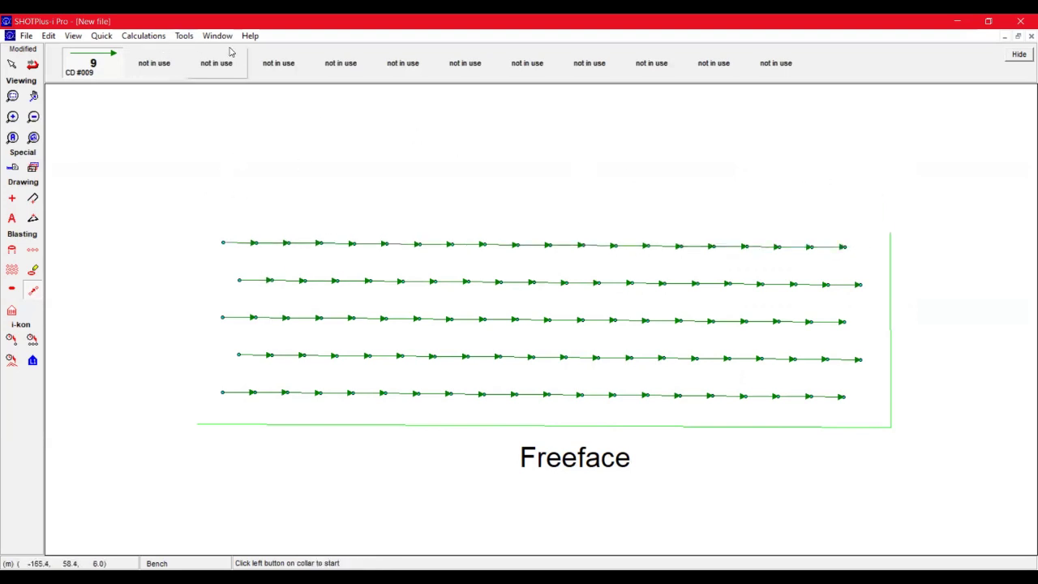
- Set up a second surface tie as an Exel Connectadet signal tube with a 200 ms delay
left_click(154, 63)
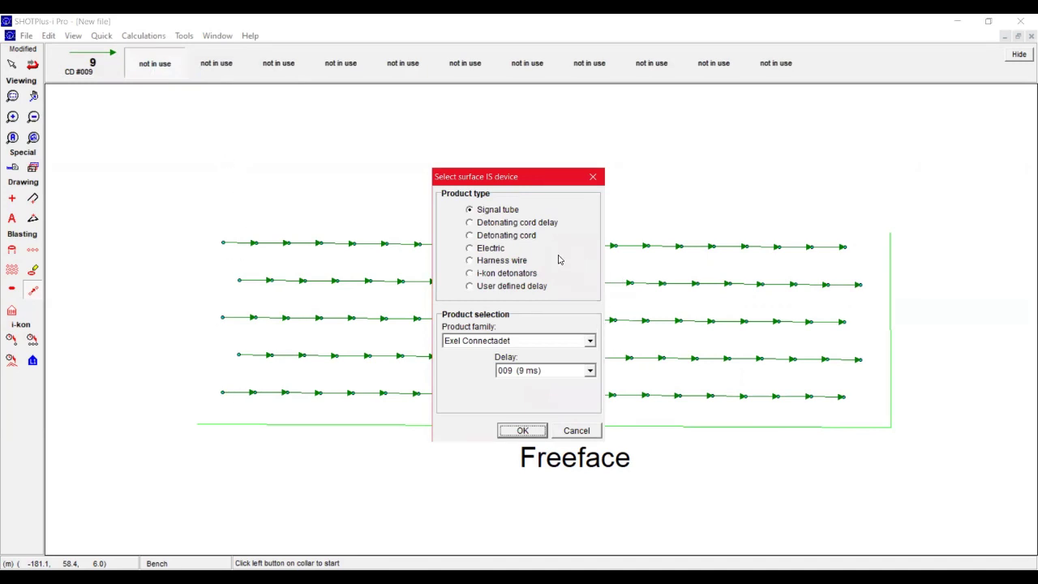
left_click(578, 372)
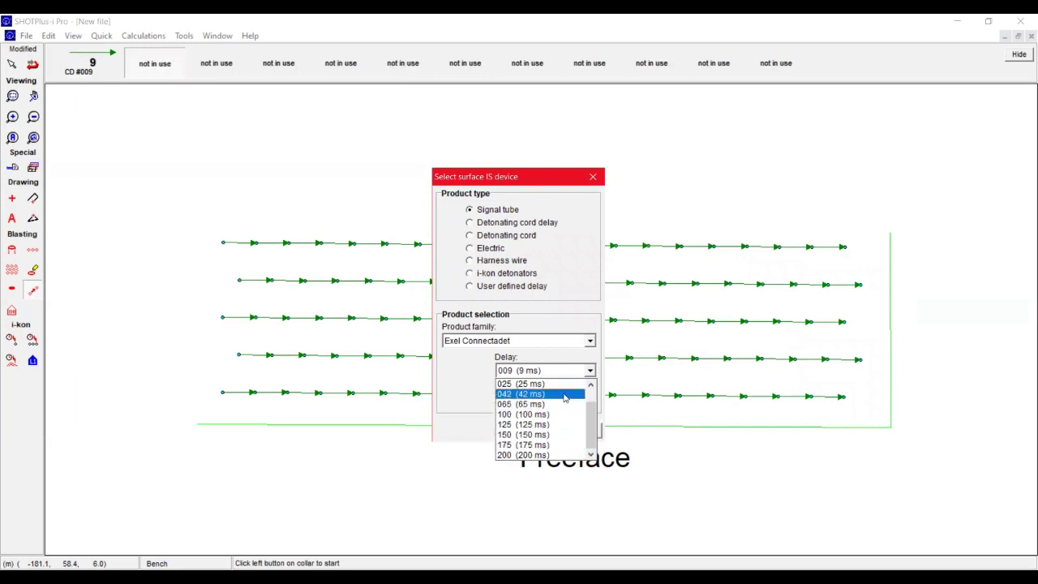
left_click(554, 455)
left_click(527, 432)
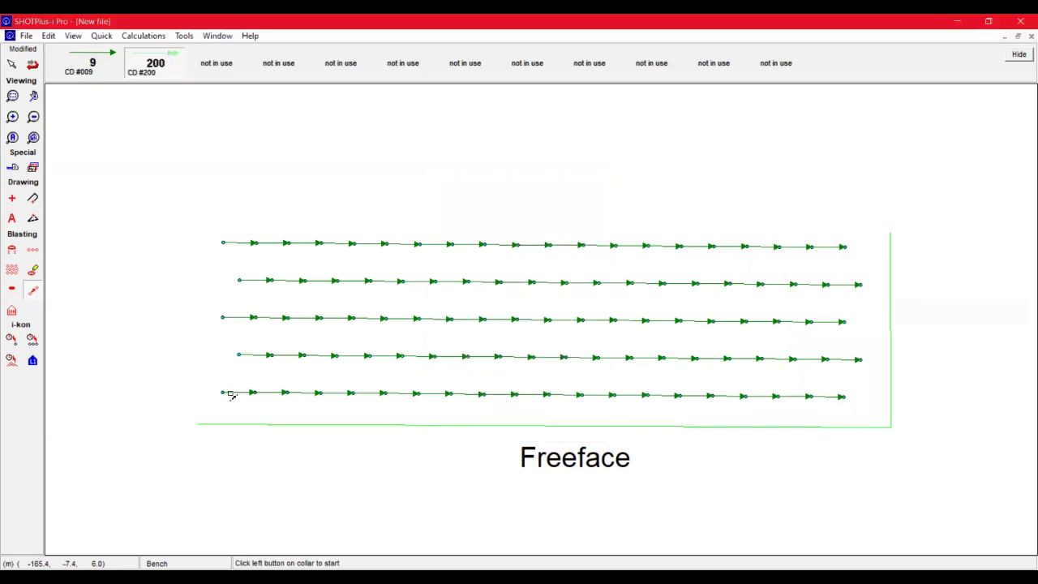
- Connect the leftmost holes of all five rows with 200 ms ties, zigzagging from the lowest row up to the highest
left_click(222, 393)
left_click(238, 354)
left_click(239, 354)
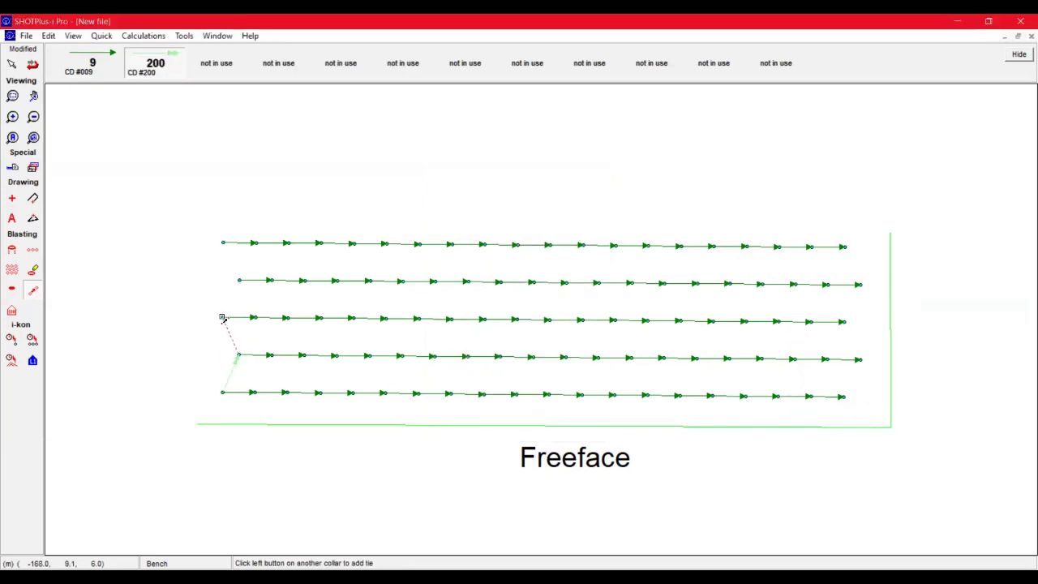
left_click(222, 317)
left_click(238, 281)
left_click(223, 243)
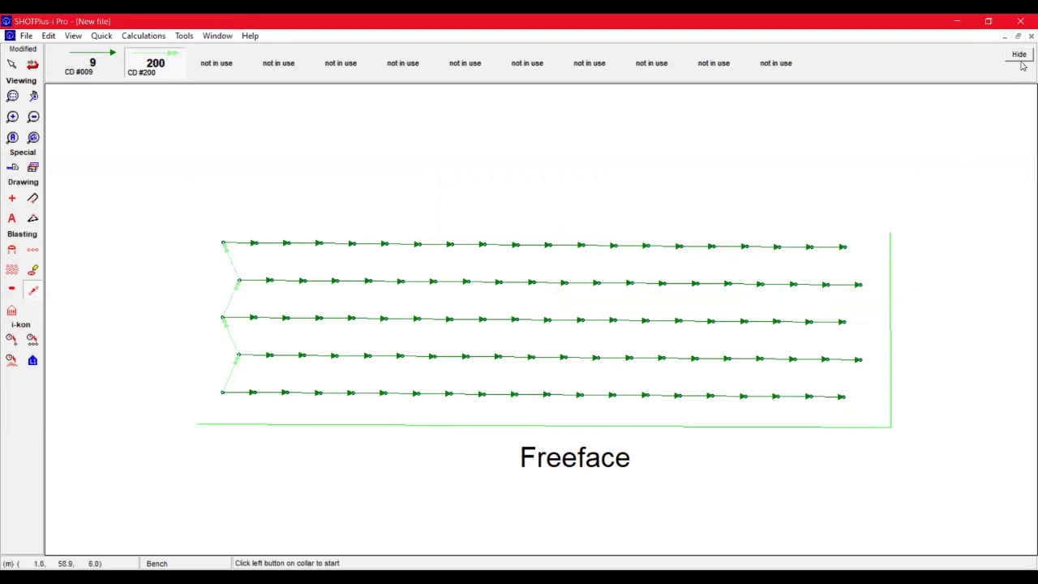
- Add a delay lead-in at the leftmost hole of the lowest row
left_click(102, 37)
left_click(13, 291)
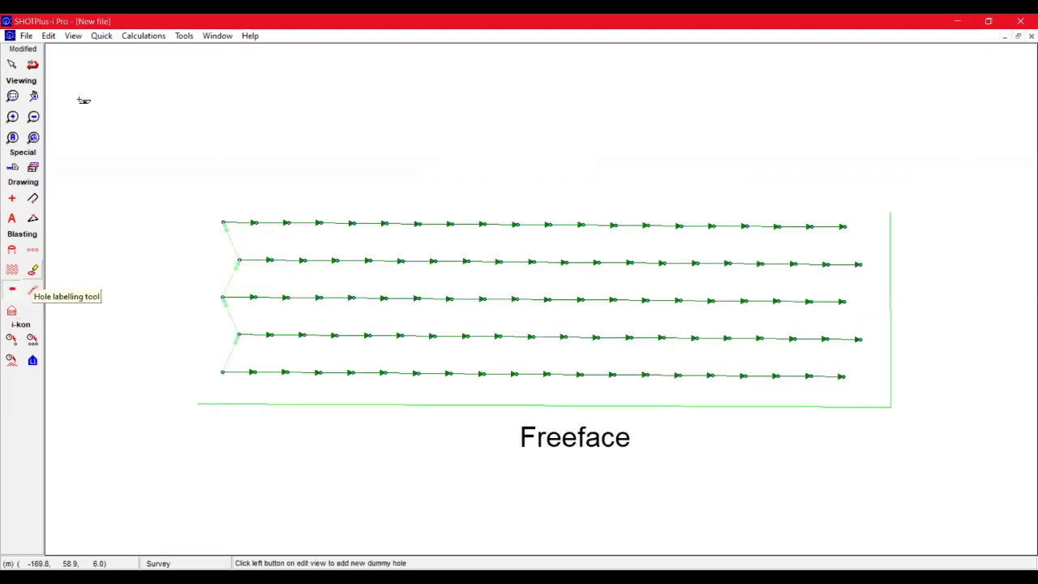
left_click(102, 36)
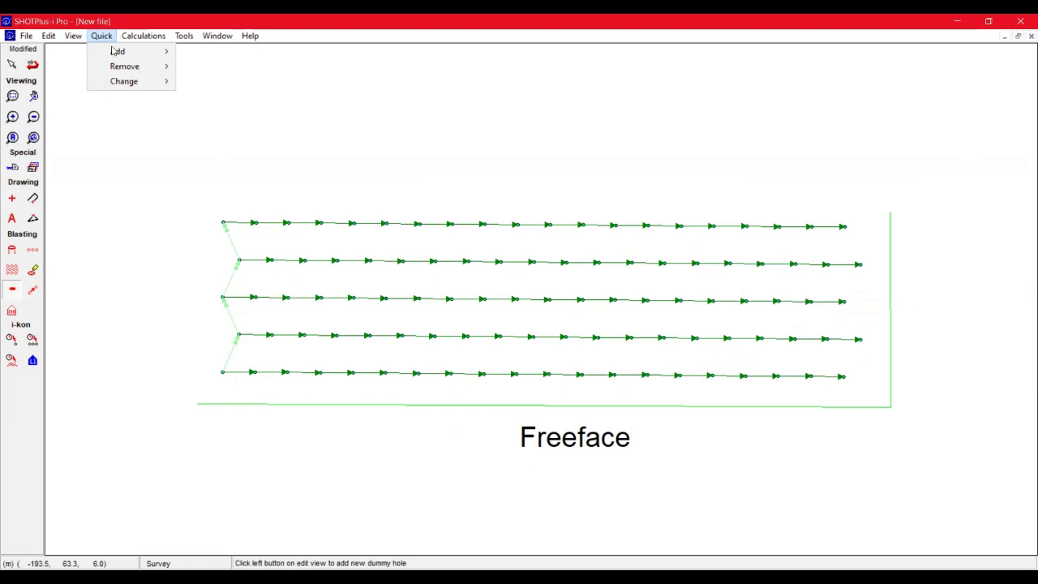
mouse_move(114, 52)
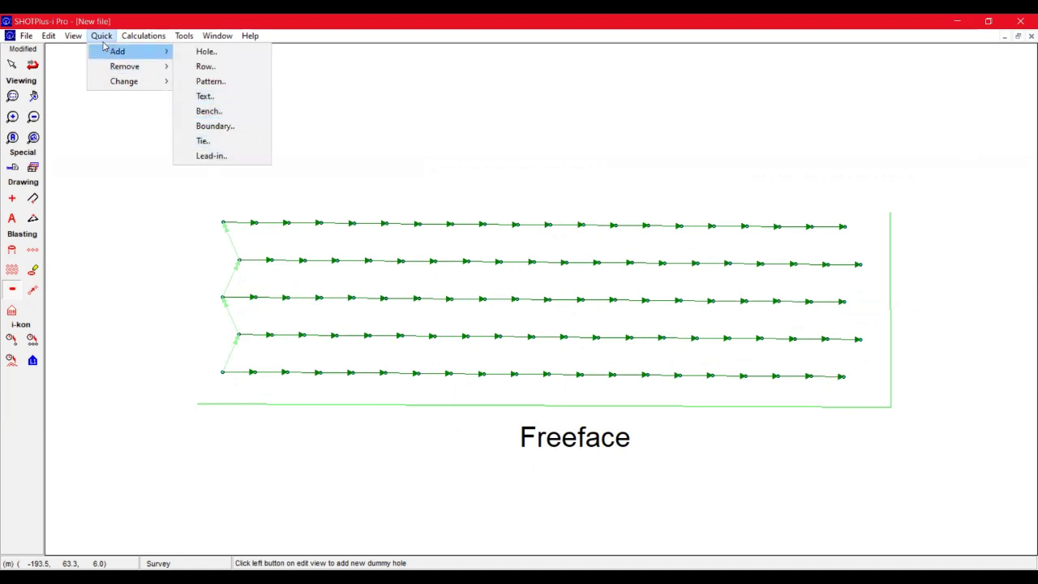
left_click(223, 156)
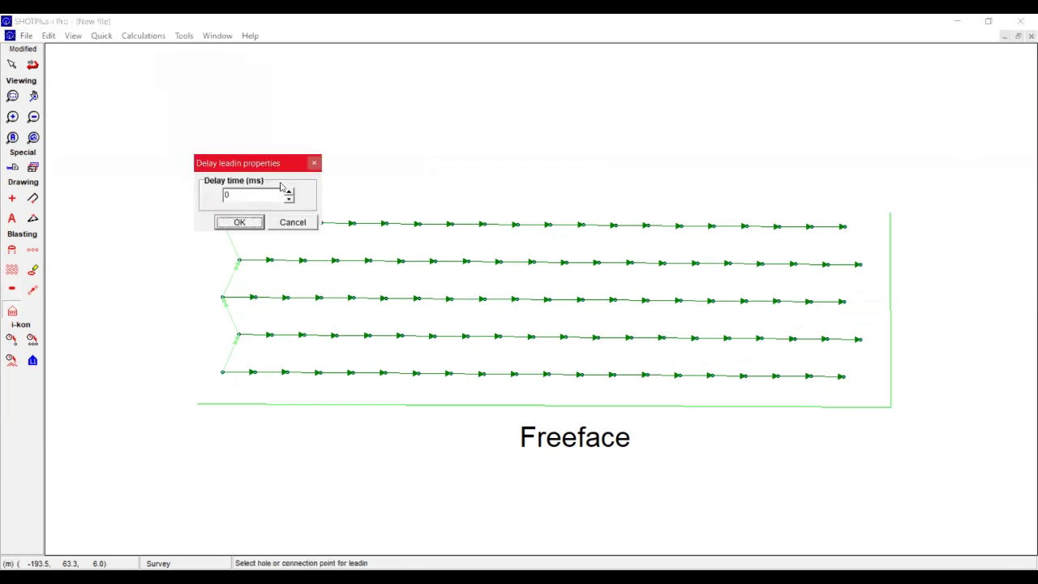
left_click_drag(273, 163, 368, 74)
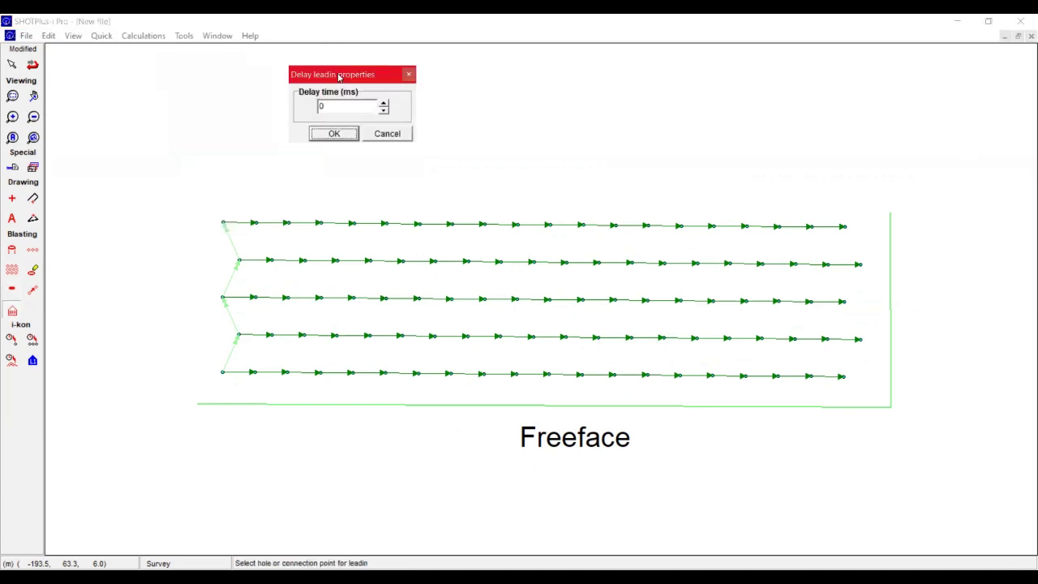
key("Tab")
key("Tab")
type("2")
key("Down")
left_click(333, 133)
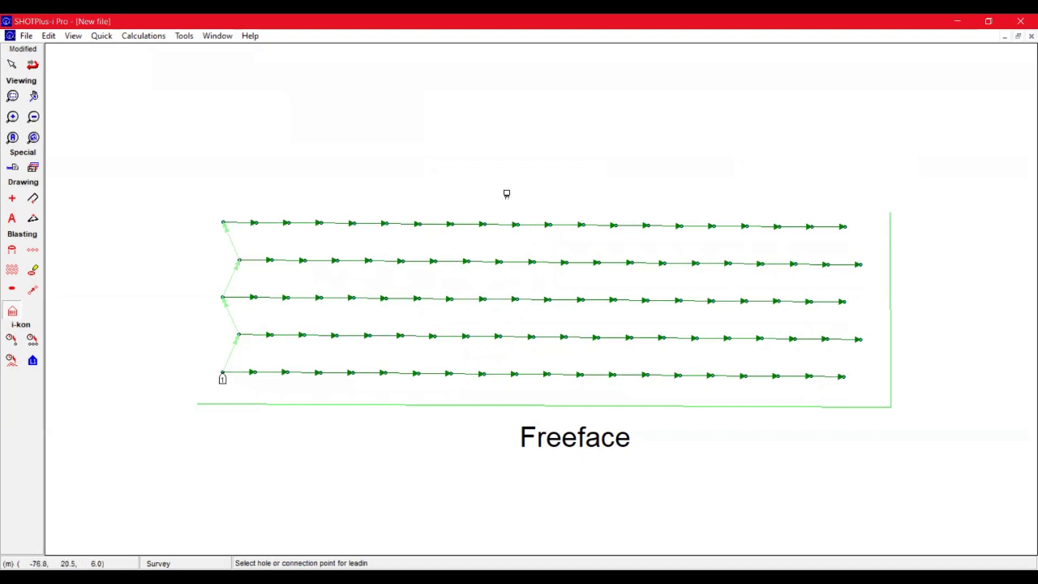
- Insert a new rule in the automatic loading rules
left_click(184, 36)
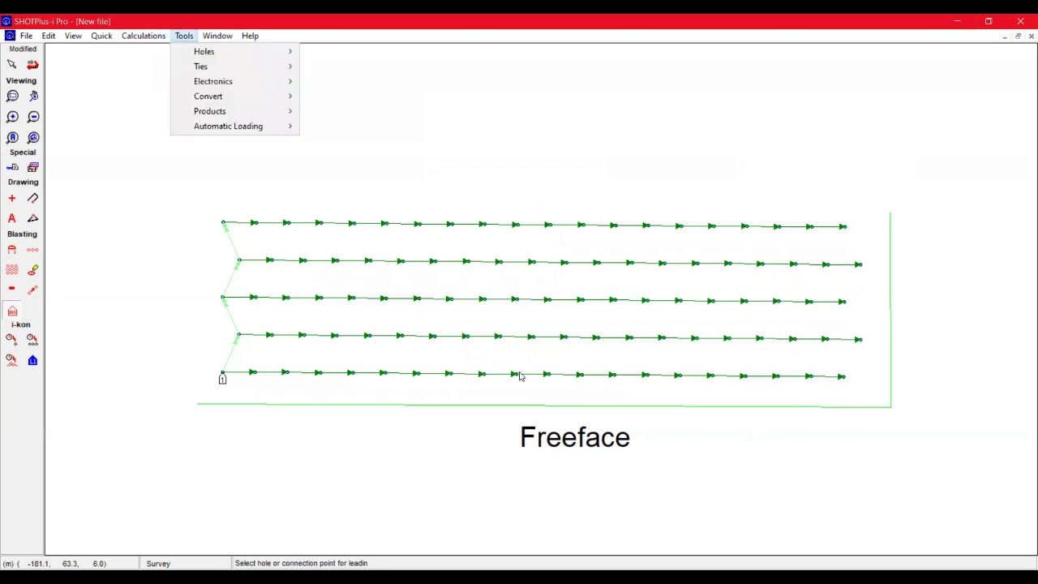
left_click(184, 38)
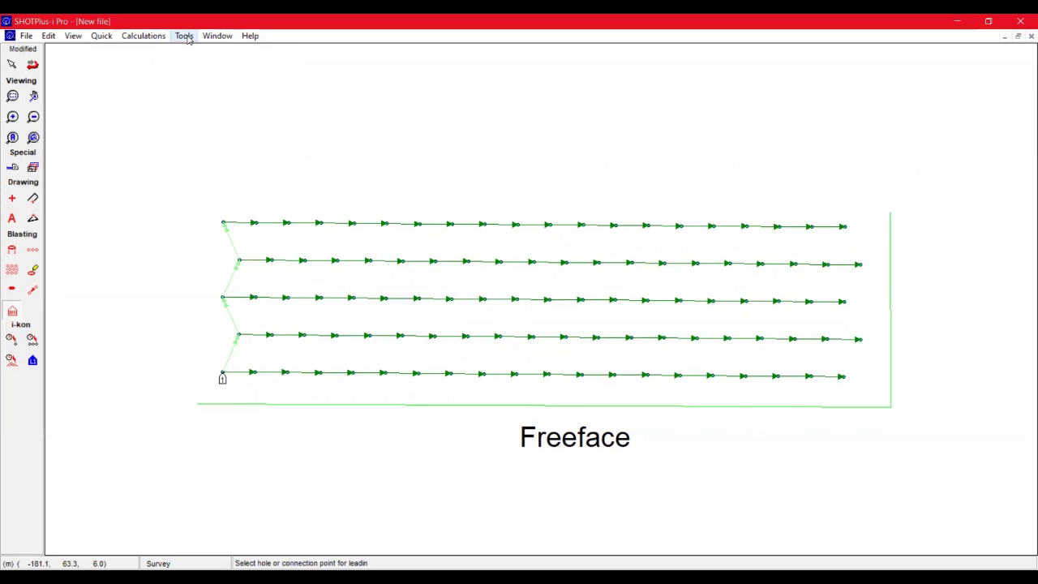
left_click(186, 37)
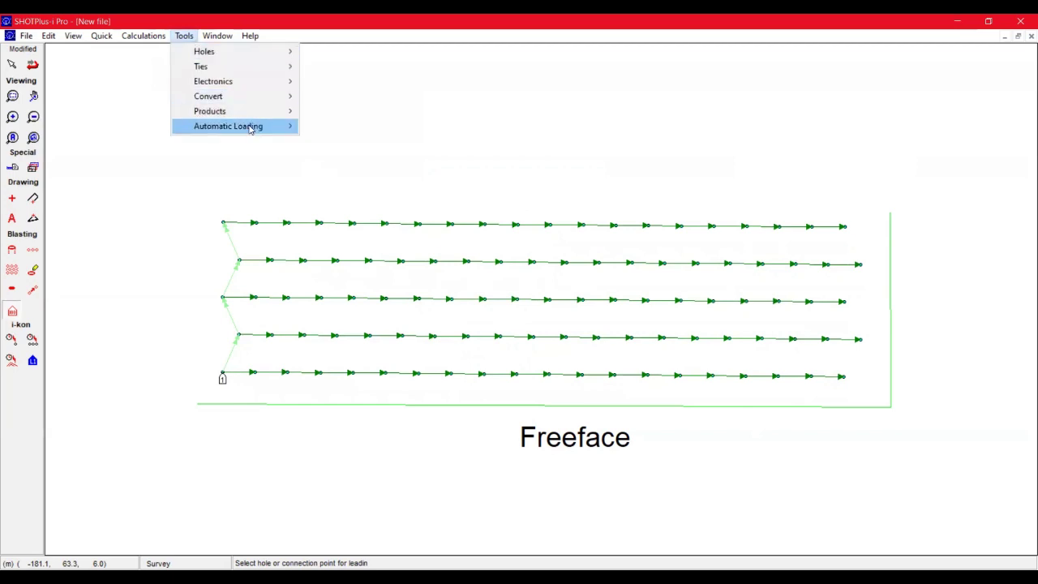
mouse_move(251, 129)
left_click(325, 140)
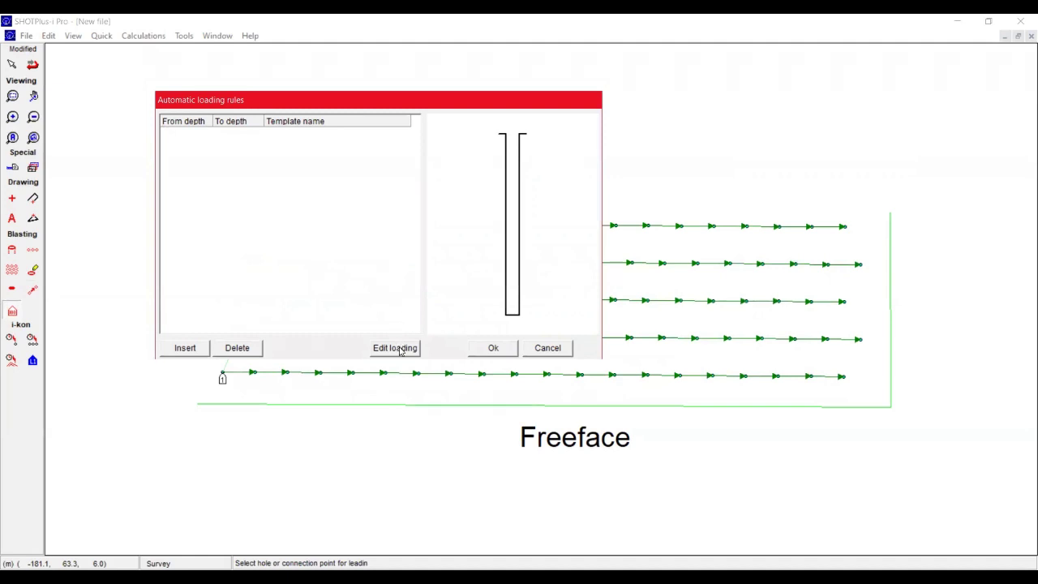
left_click(400, 351)
left_click(198, 348)
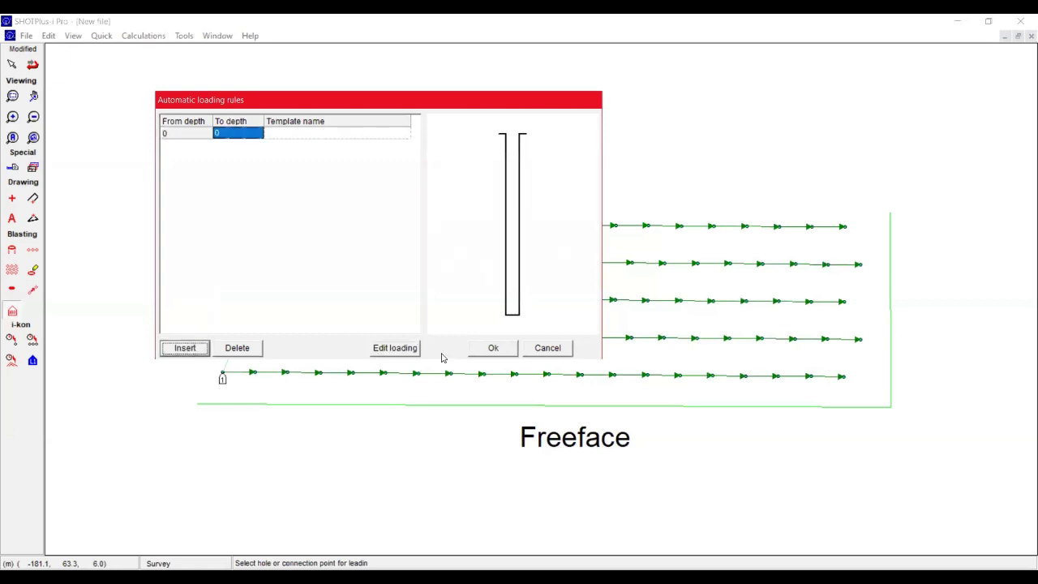
- Edit the rule's hole loading: add a second deck, assigning ANFO 0.8 (BANF) to deck 1 and Stemming to deck 2
left_click(408, 349)
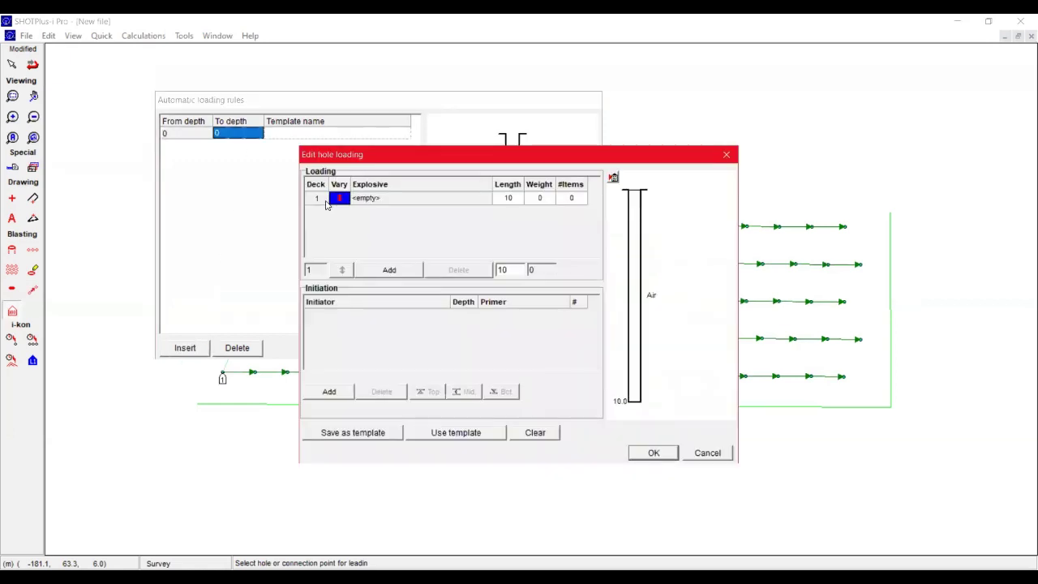
left_click(305, 191)
left_click(302, 192)
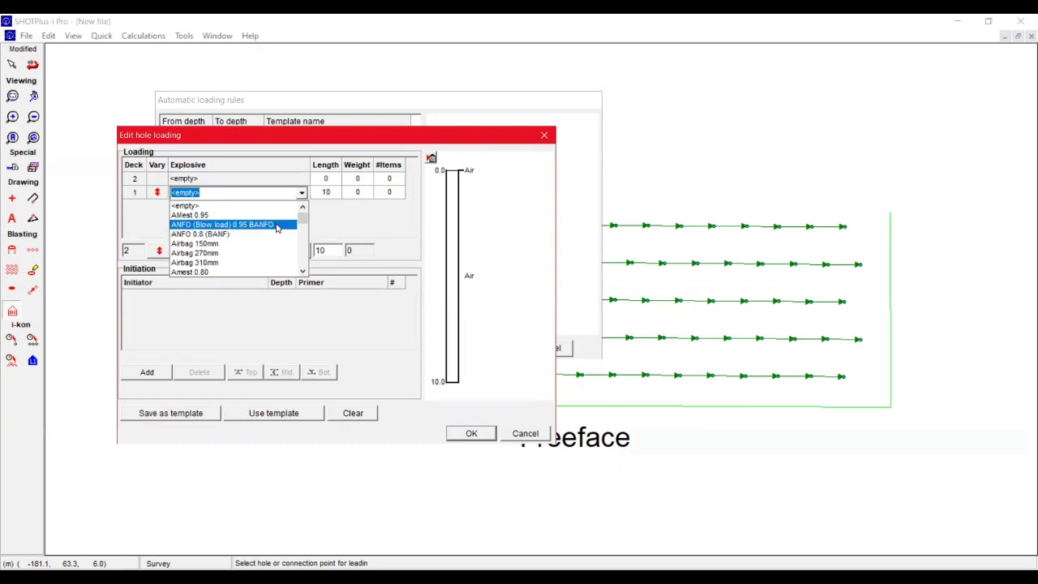
left_click(248, 191)
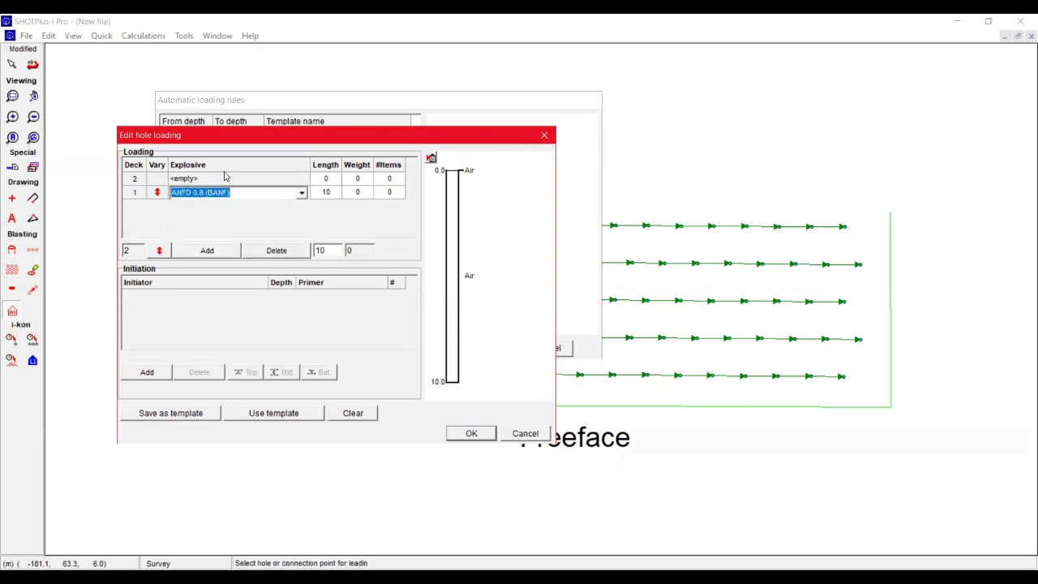
left_click(250, 181)
left_click(302, 179)
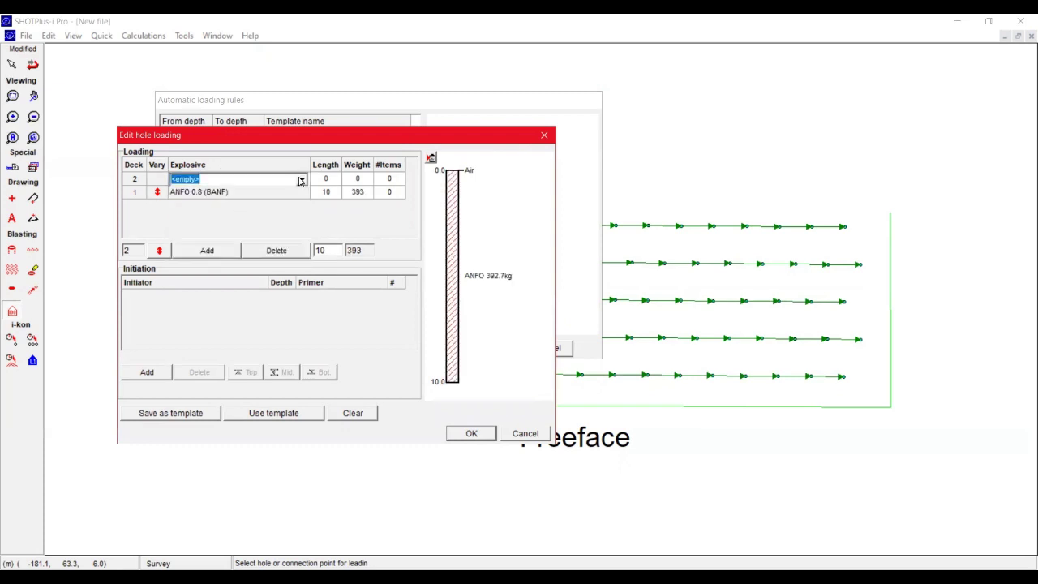
left_click(302, 179)
left_click(278, 259)
left_click(334, 195)
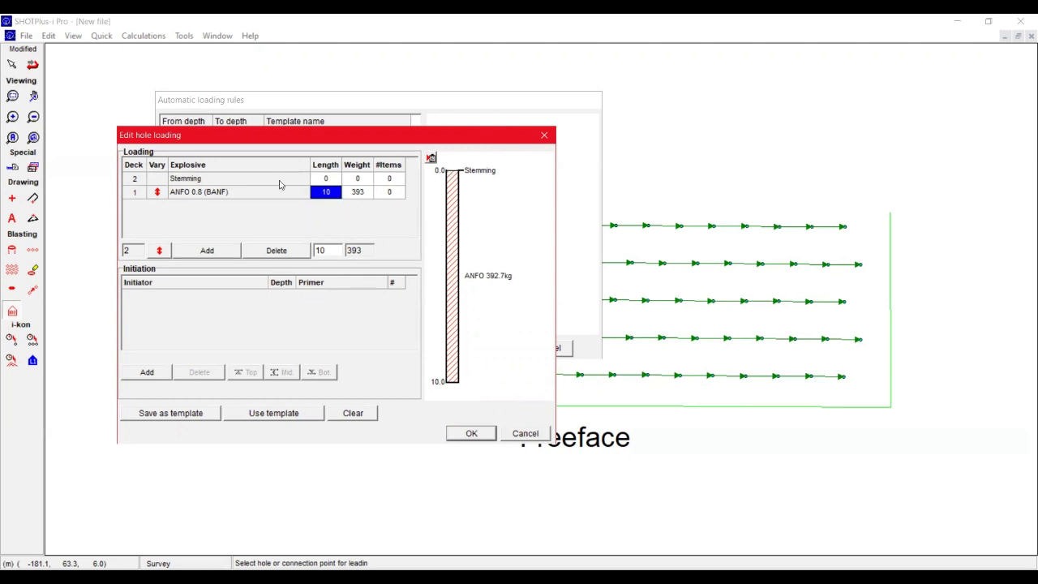
left_click(161, 195)
left_click(217, 196)
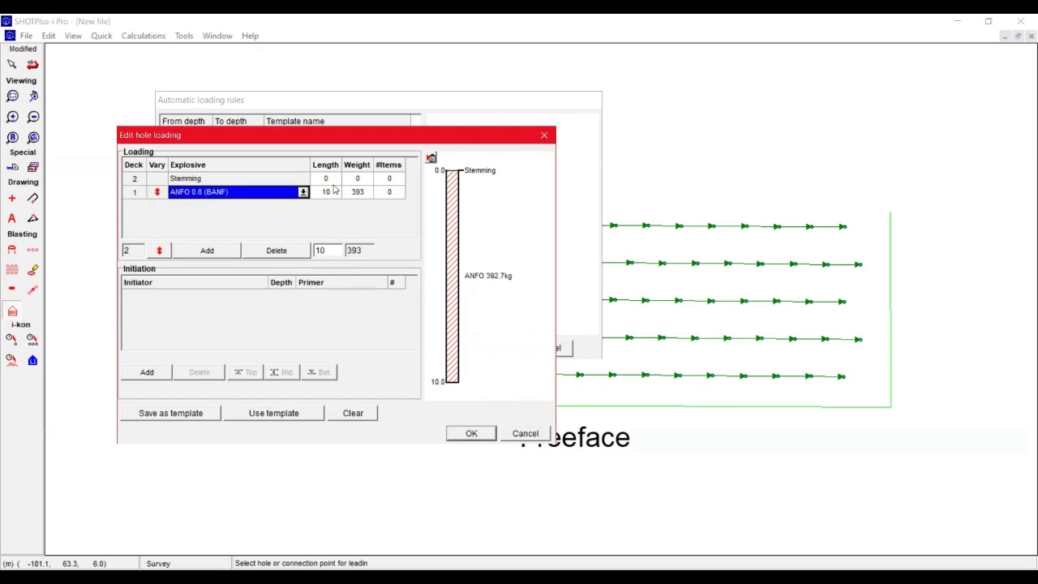
left_click(357, 193)
left_click(339, 195)
left_click(334, 180)
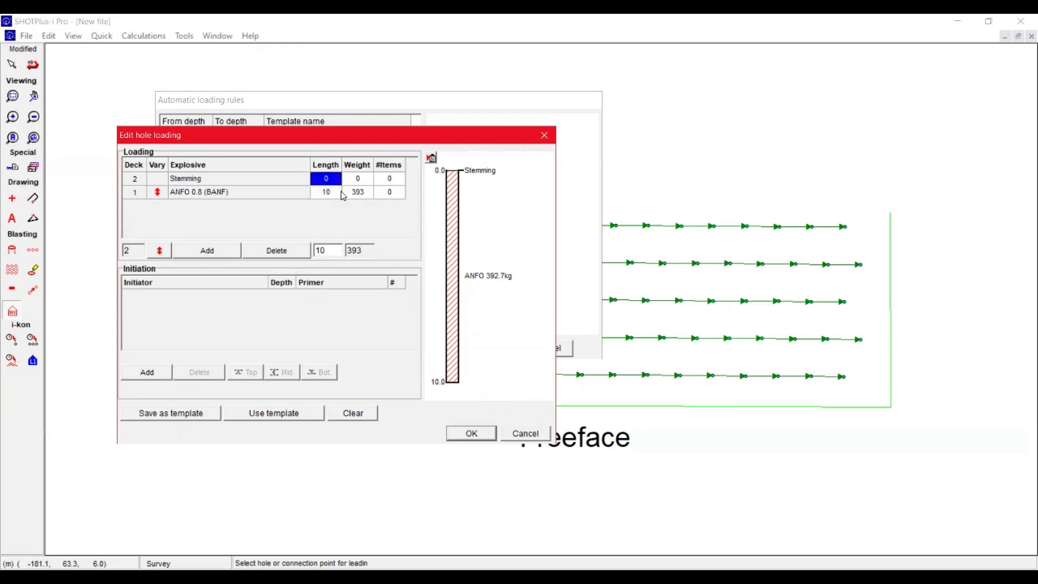
left_click(357, 193)
left_click(337, 181)
left_click(339, 194)
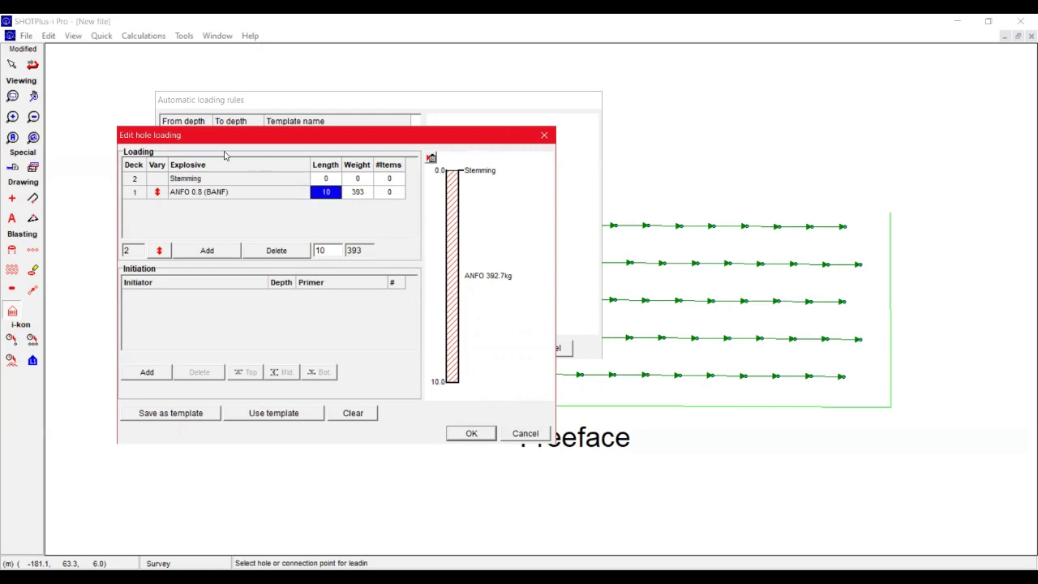
- Make the stemming deck the varying one and set the ANFO deck's length to 7
left_click(156, 179)
left_click(156, 250)
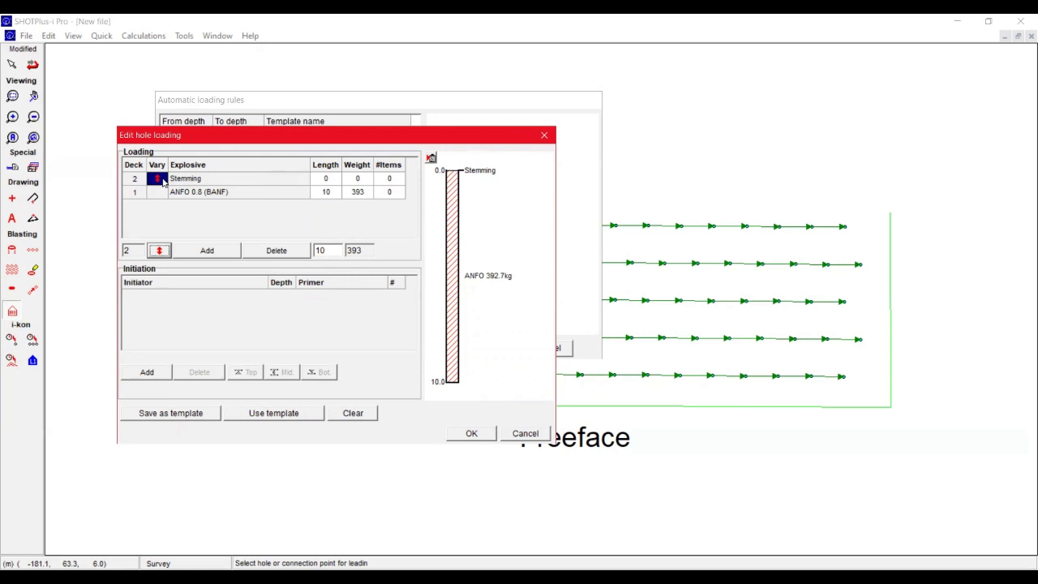
left_click(326, 192)
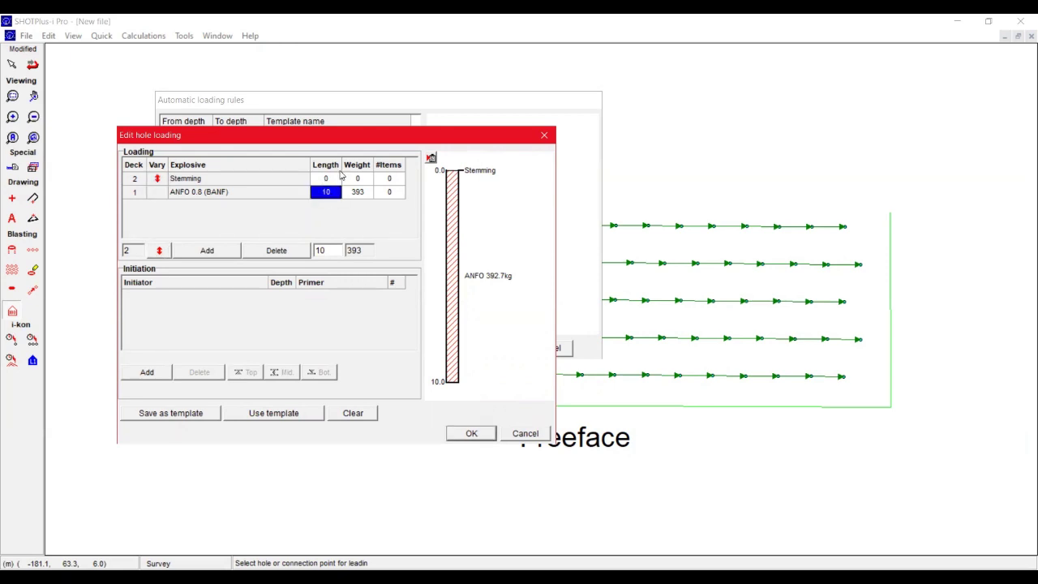
type("7")
key("Return")
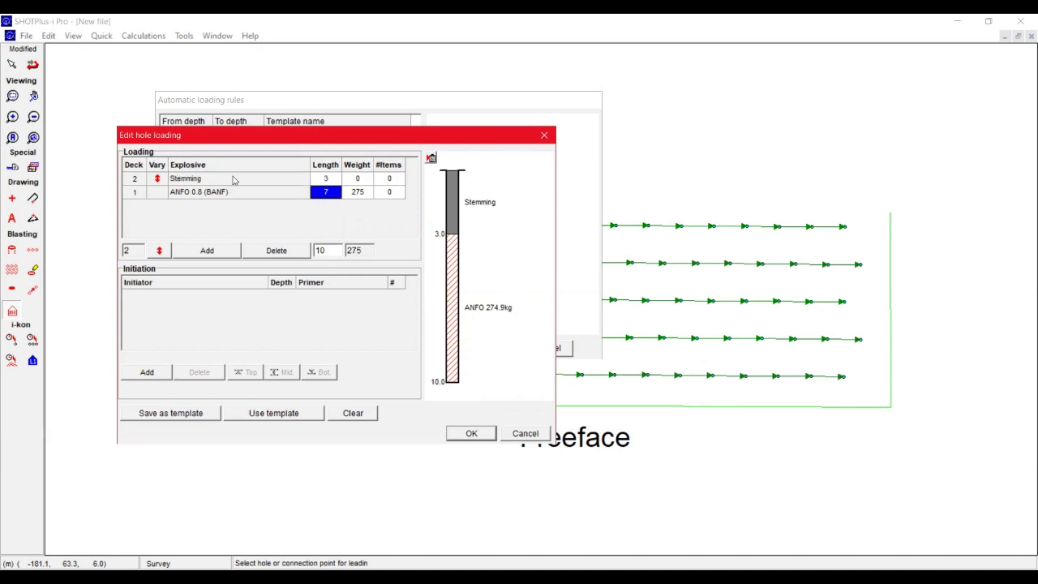
left_click(338, 181)
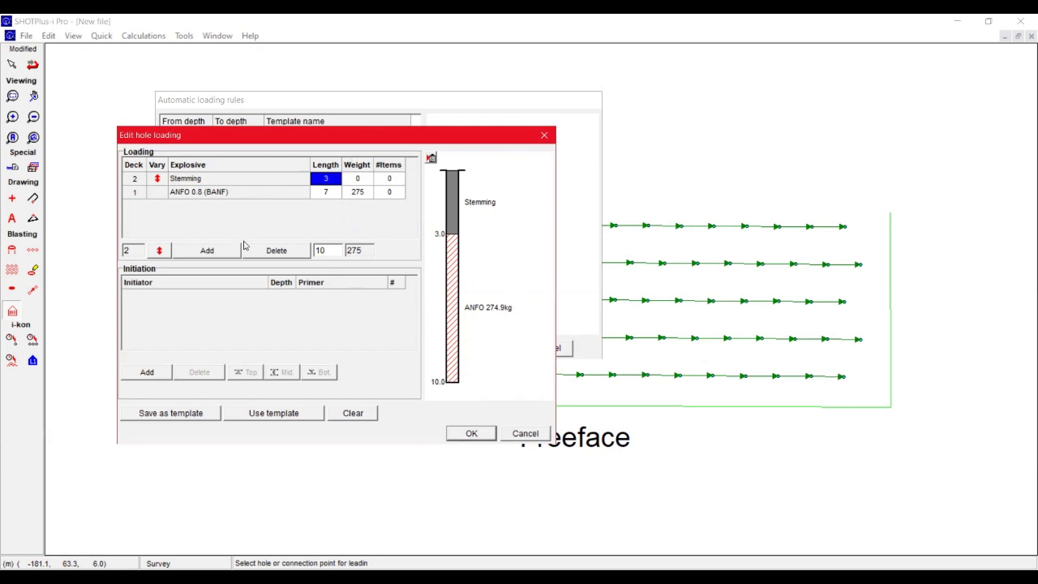
- Add an Exel Enduradet (600 ms) initiator to the hole loading at a depth of 8
left_click(161, 376)
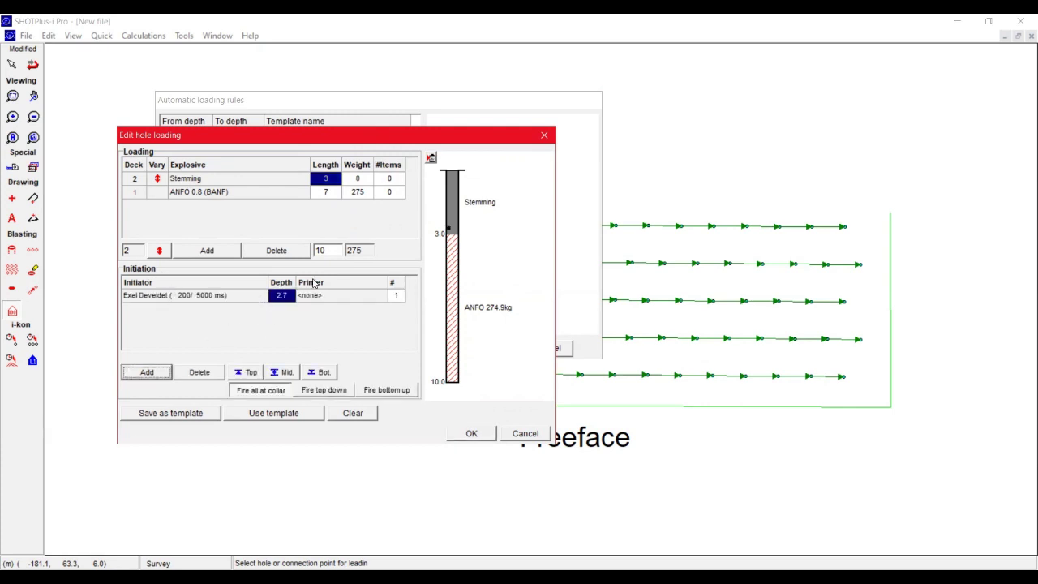
left_click(233, 297)
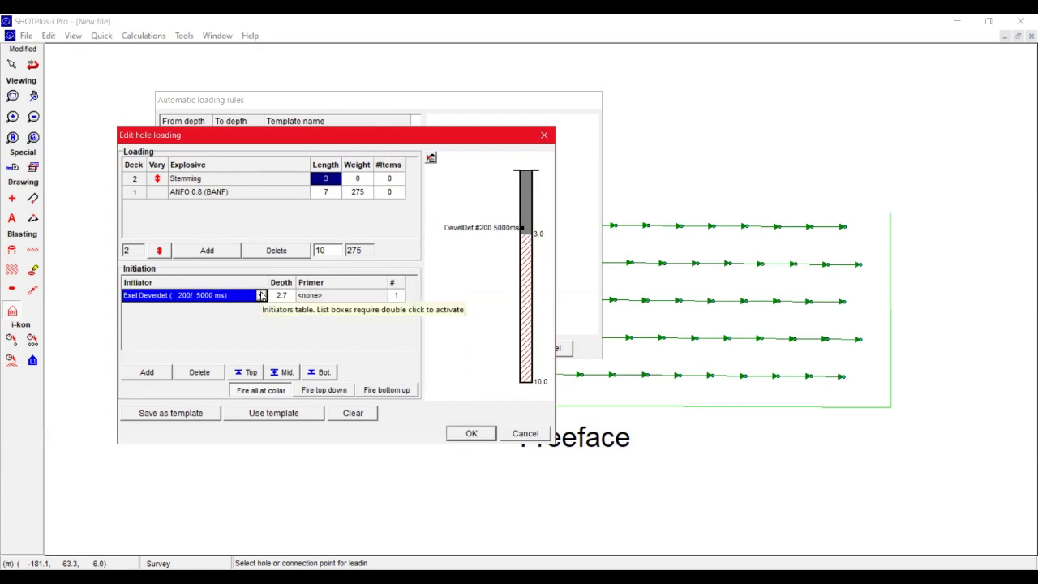
double_click(261, 295)
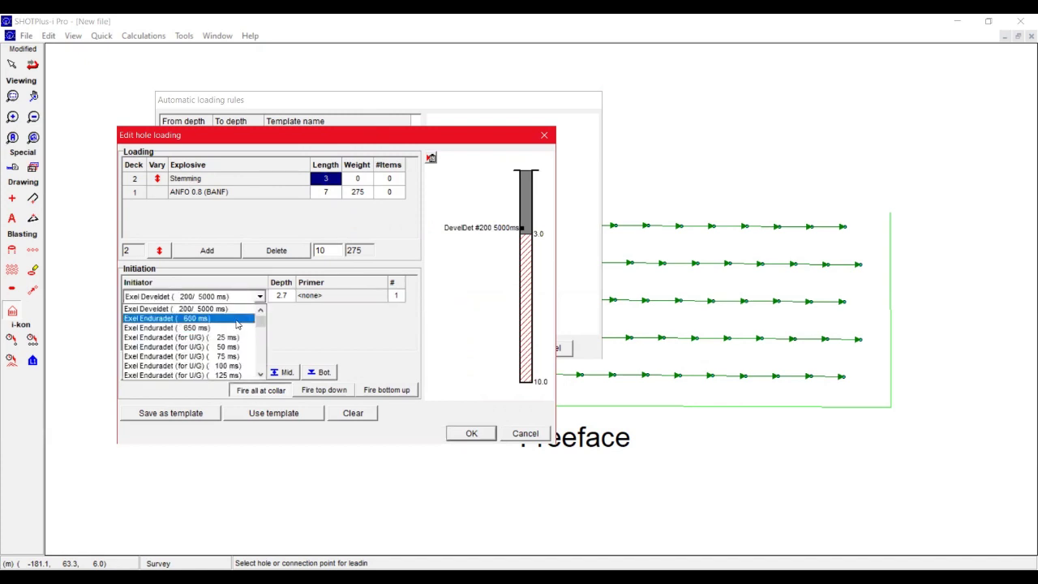
left_click(195, 318)
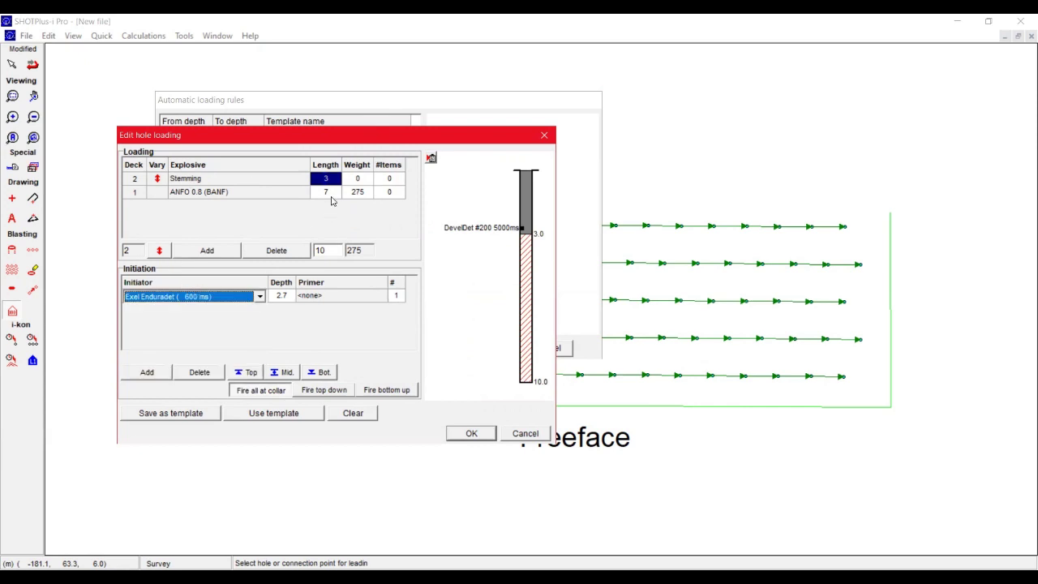
left_click(281, 296)
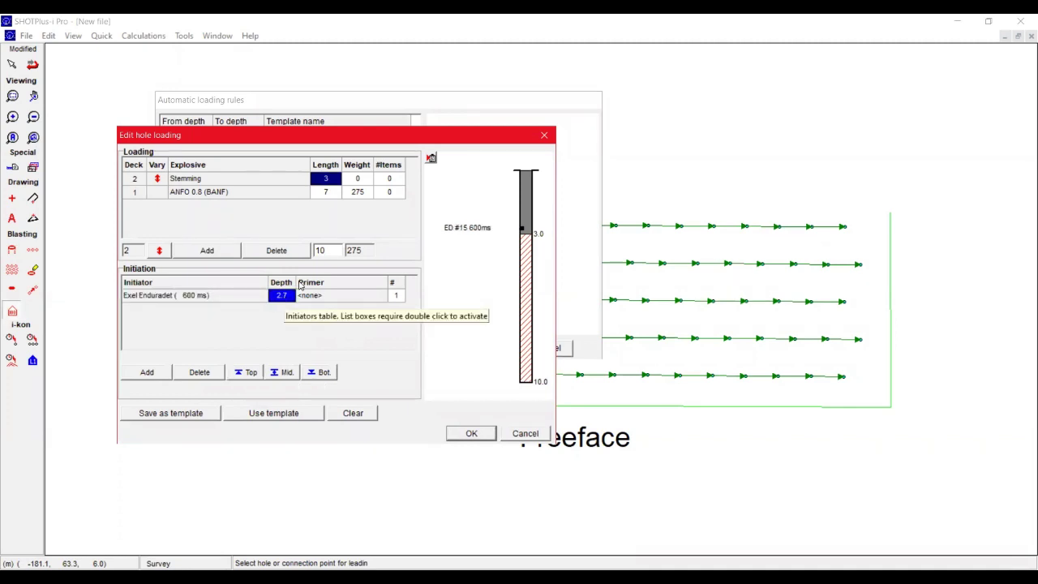
type("8")
- Assign the Anzomex G (PG) primer to the initiator
double_click(363, 295)
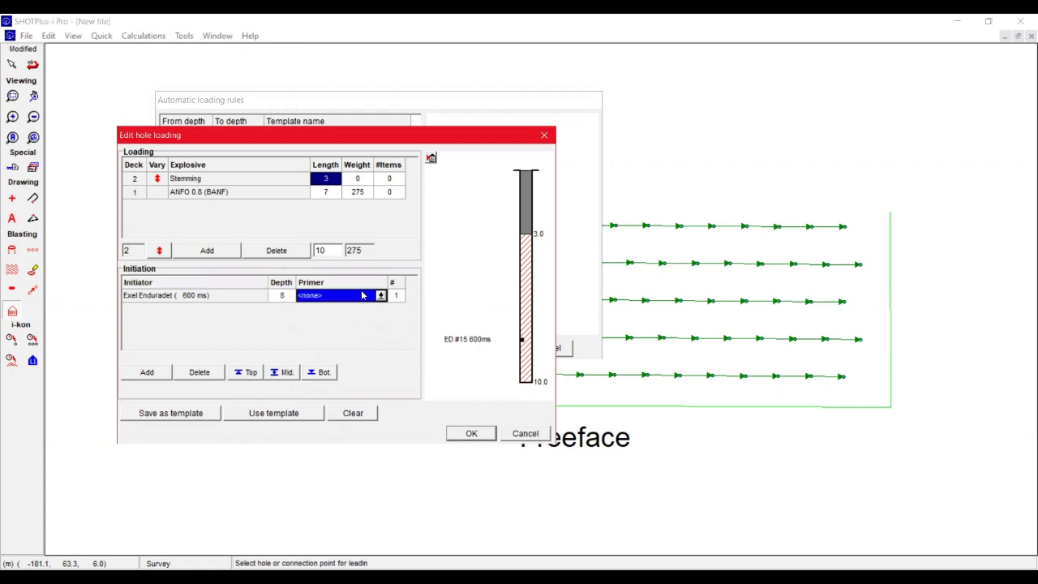
left_click(380, 296)
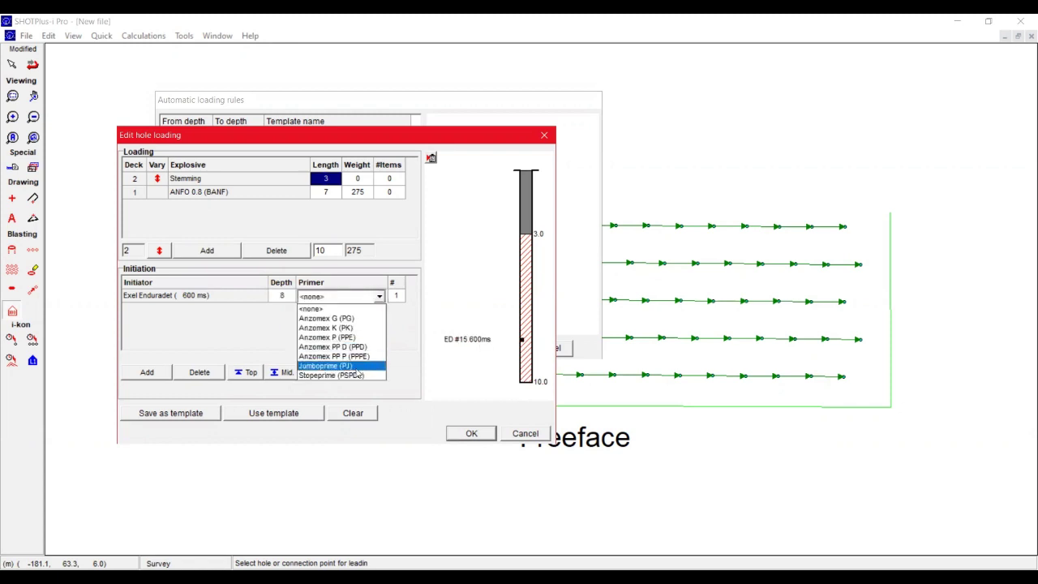
left_click(362, 319)
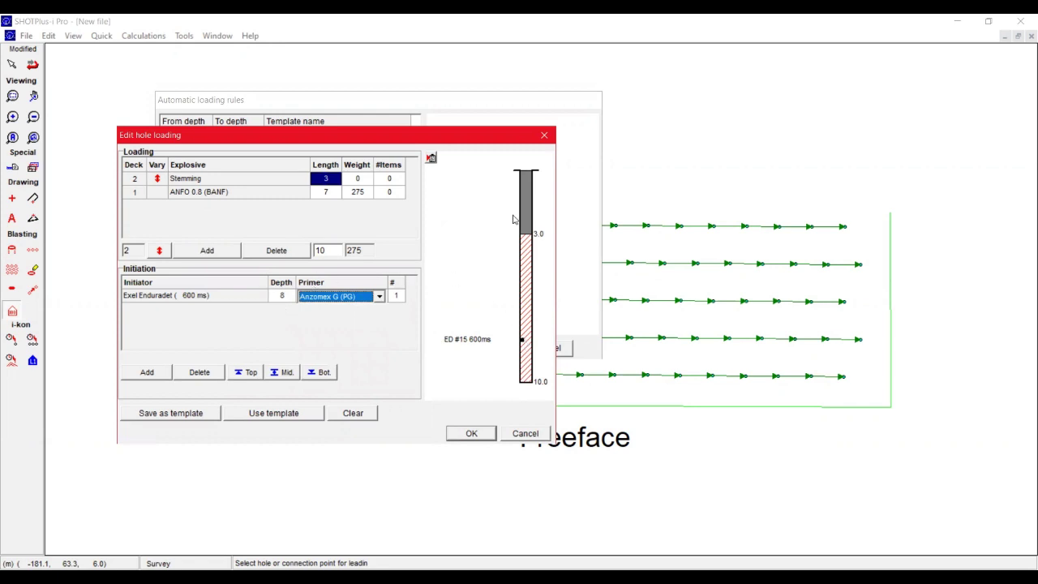
left_click(391, 330)
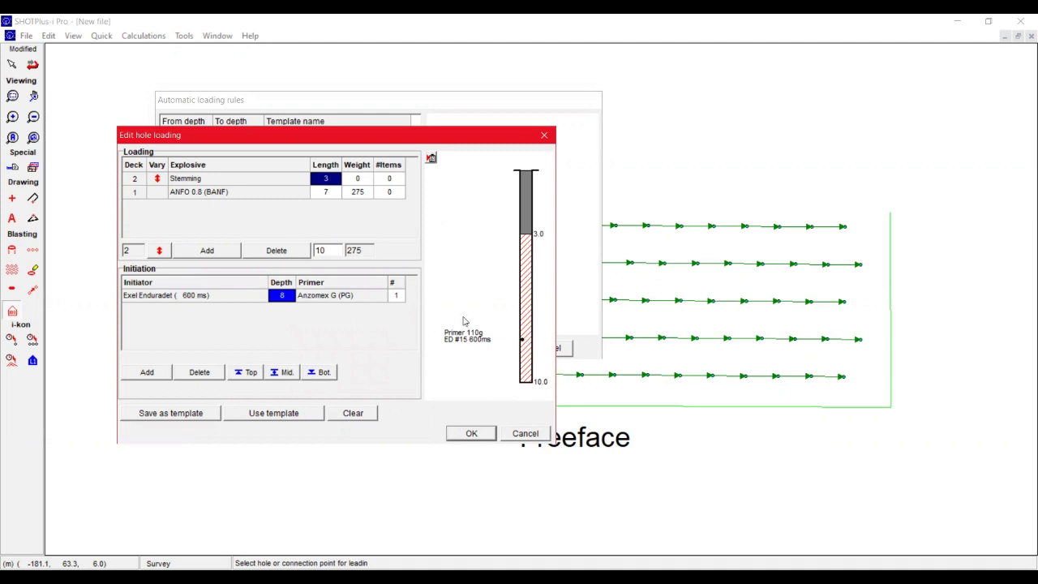
- Set the initiator's depth to 8.5, then accept the hole loading and the automatic loading rules
double_click(292, 297)
left_click(387, 194)
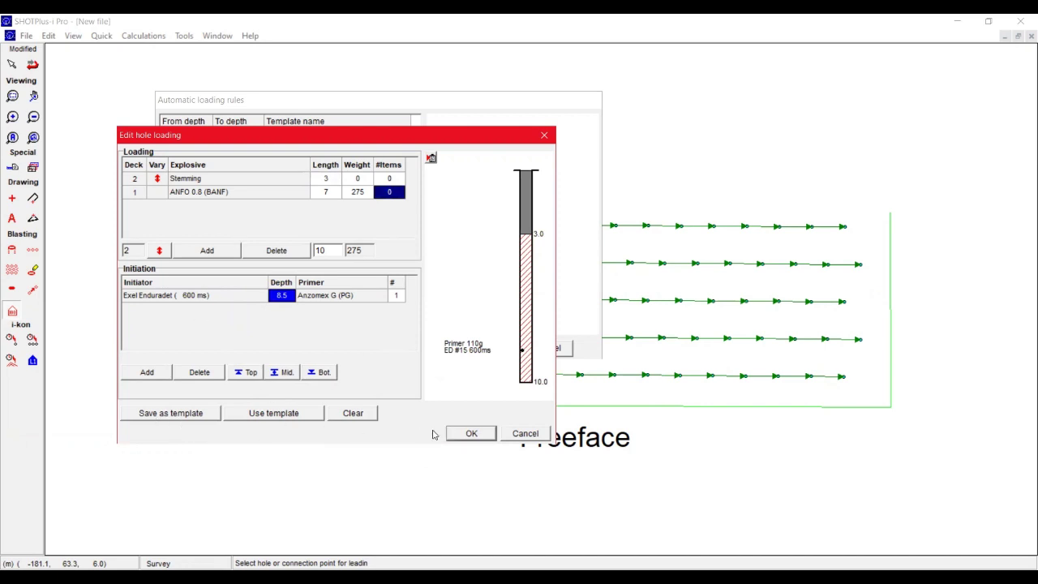
left_click(483, 438)
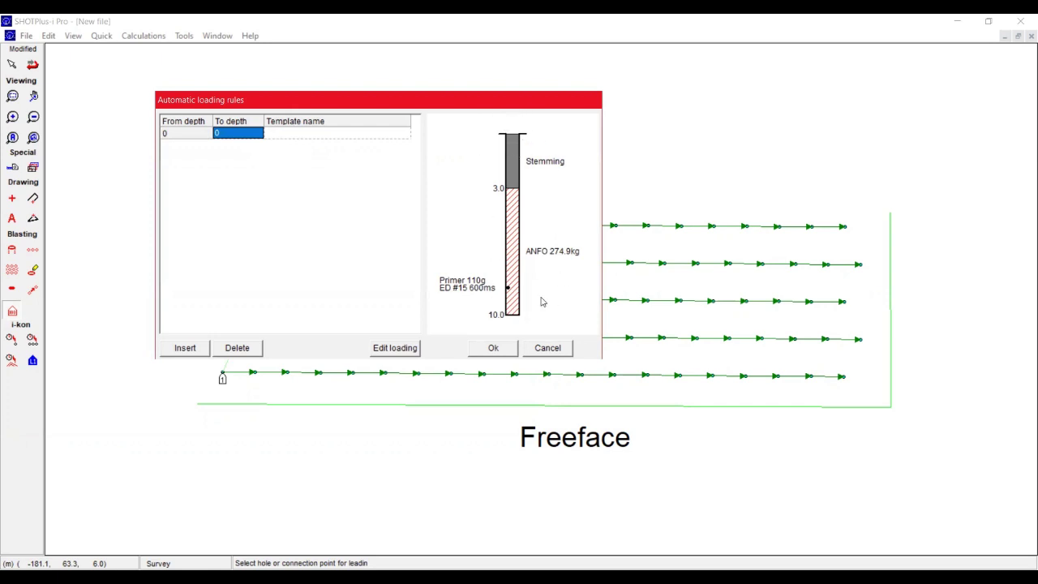
left_click(478, 351)
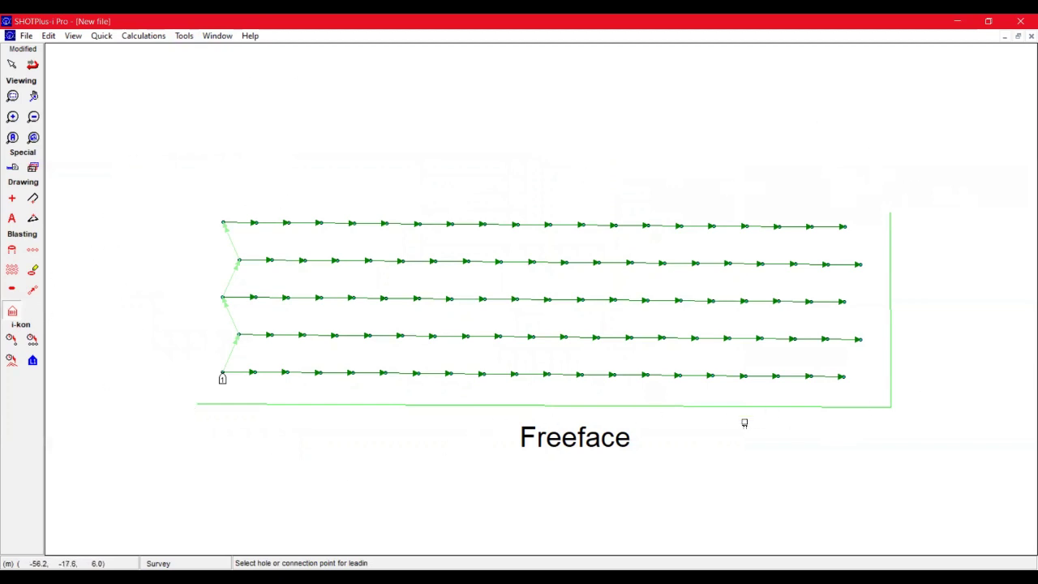
- Play the blast visualization through the full firing sequence and close it
left_click(135, 37)
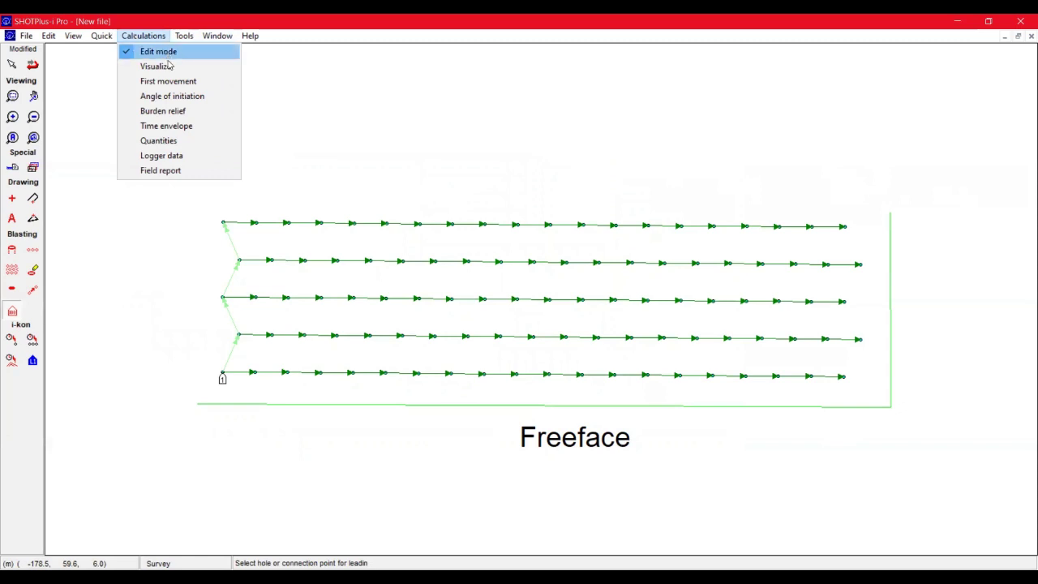
left_click(145, 37)
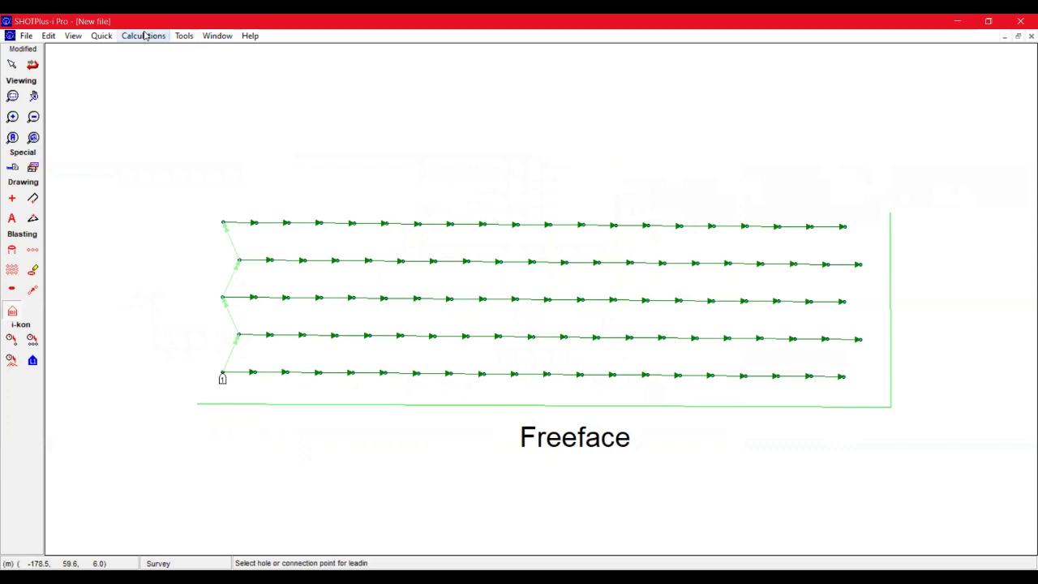
left_click(145, 37)
left_click(153, 67)
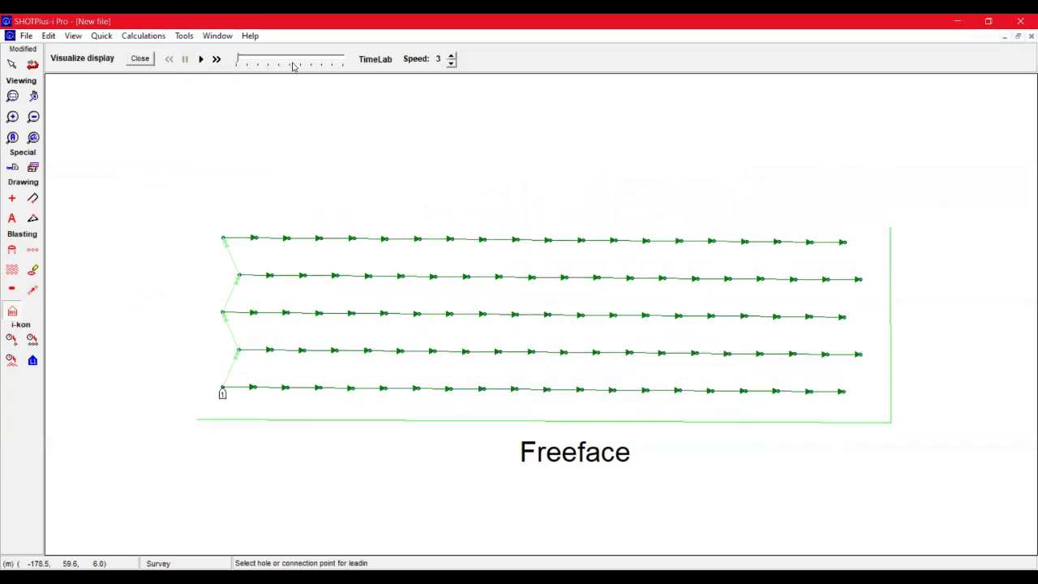
left_click(201, 58)
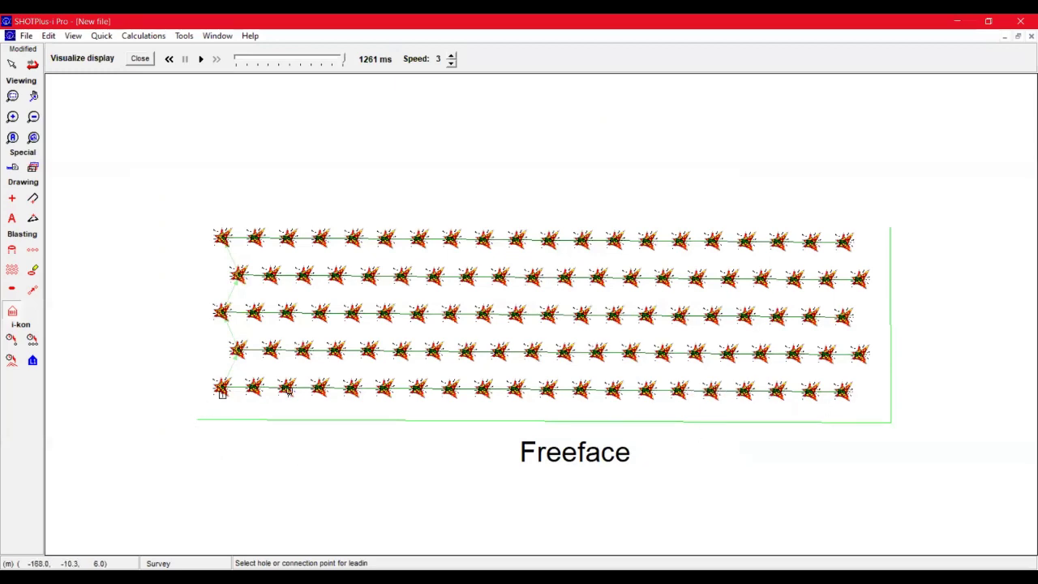
left_click(140, 60)
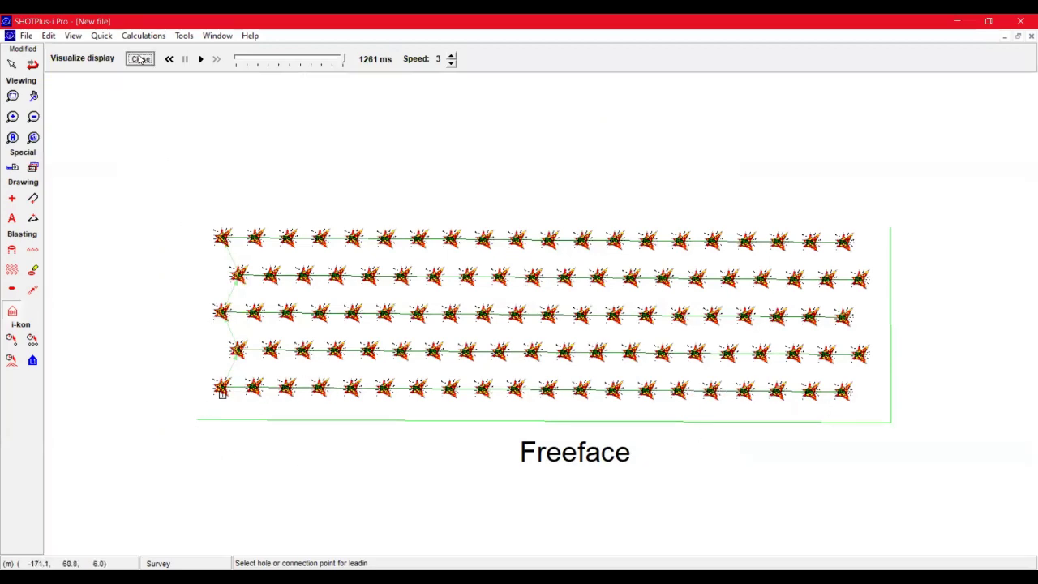
- Examine the first movement direction of the blast pattern and close the display
left_click(158, 37)
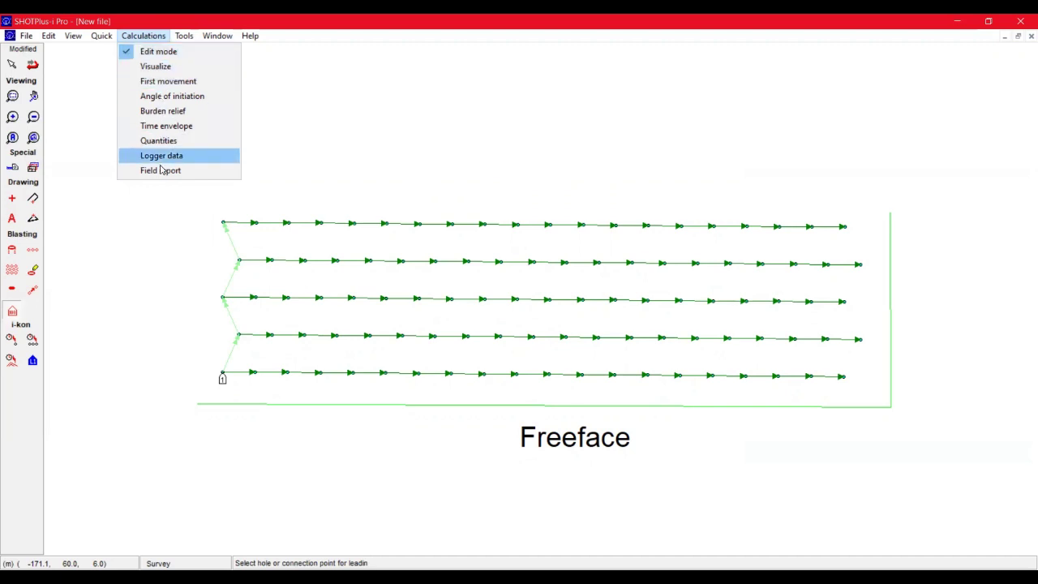
left_click(165, 83)
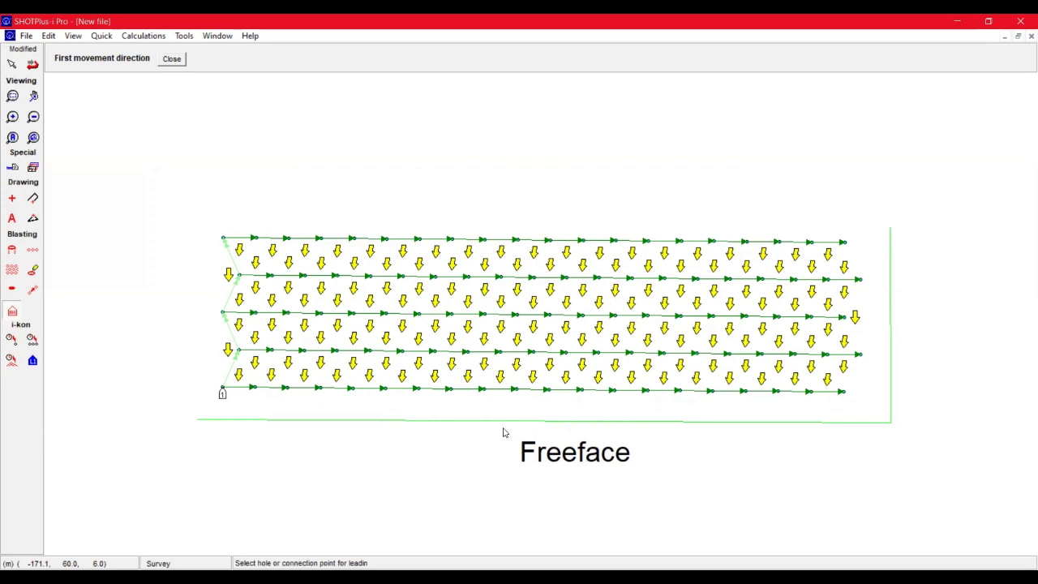
left_click(171, 60)
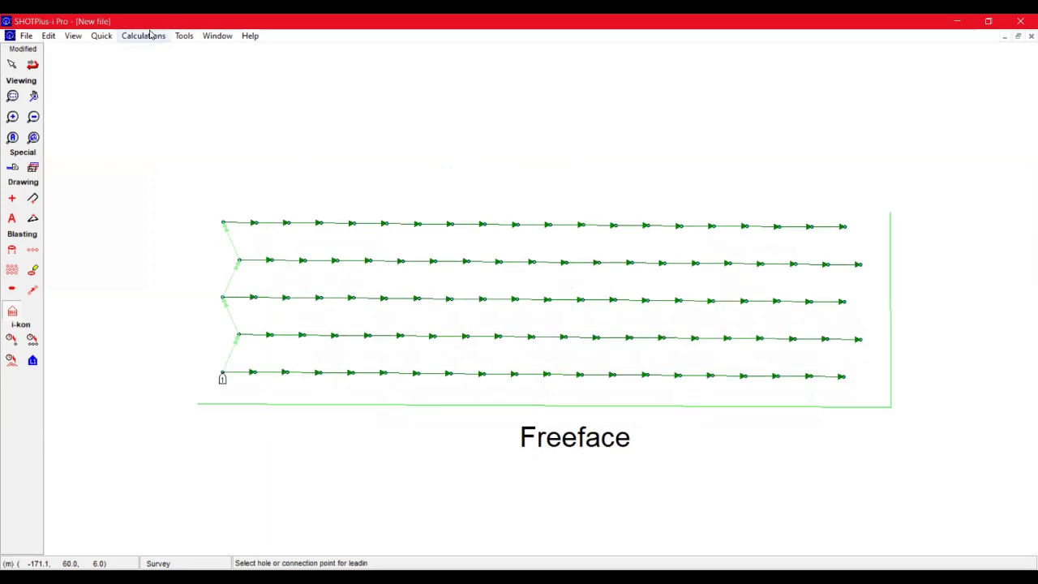
- Examine the angle of initiation through the timing contours and close the display
left_click(150, 35)
left_click(168, 99)
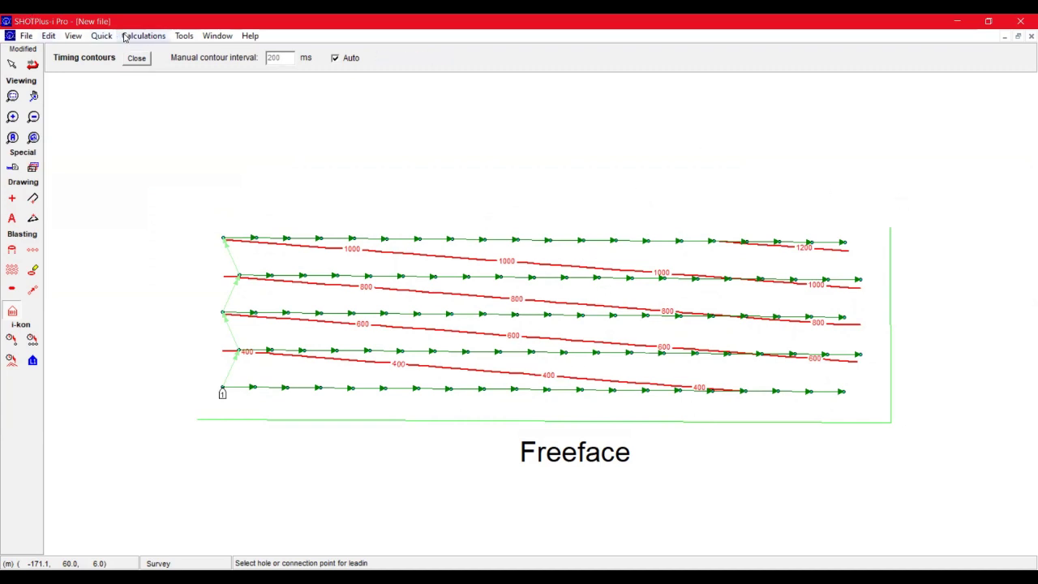
left_click(136, 59)
- Display the burden relief calculation across the blast pattern
left_click(138, 36)
left_click(156, 40)
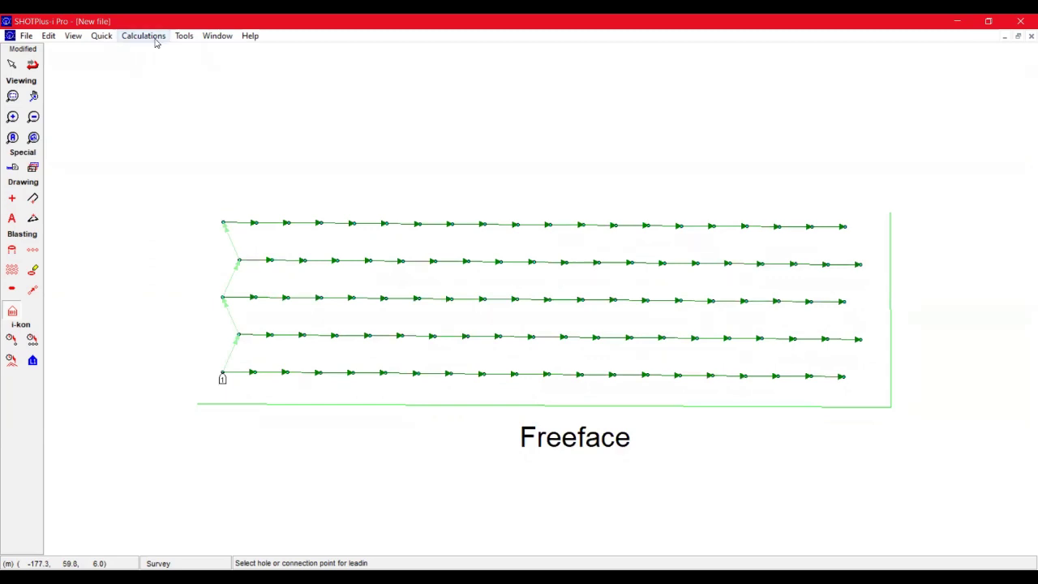
left_click(143, 36)
left_click(166, 111)
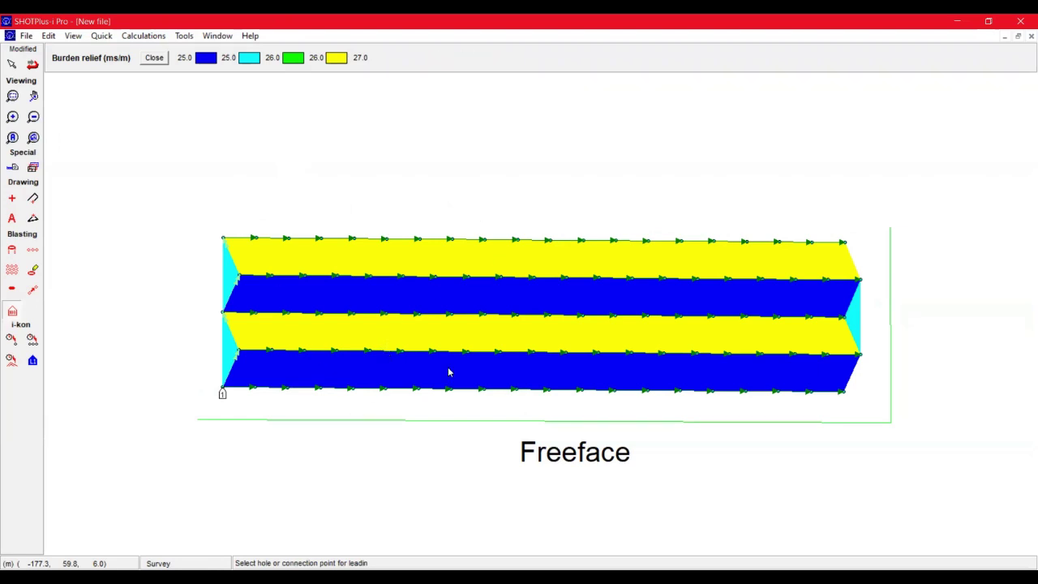
- Close the burden relief display, then examine the time envelope of charges for the blast and close it
left_click(154, 58)
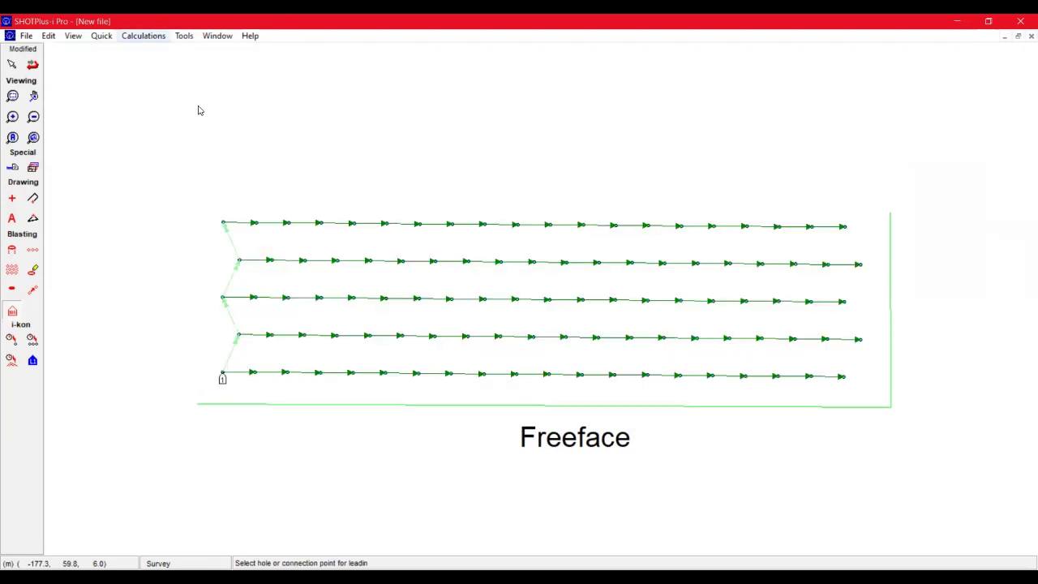
left_click(144, 36)
left_click(179, 125)
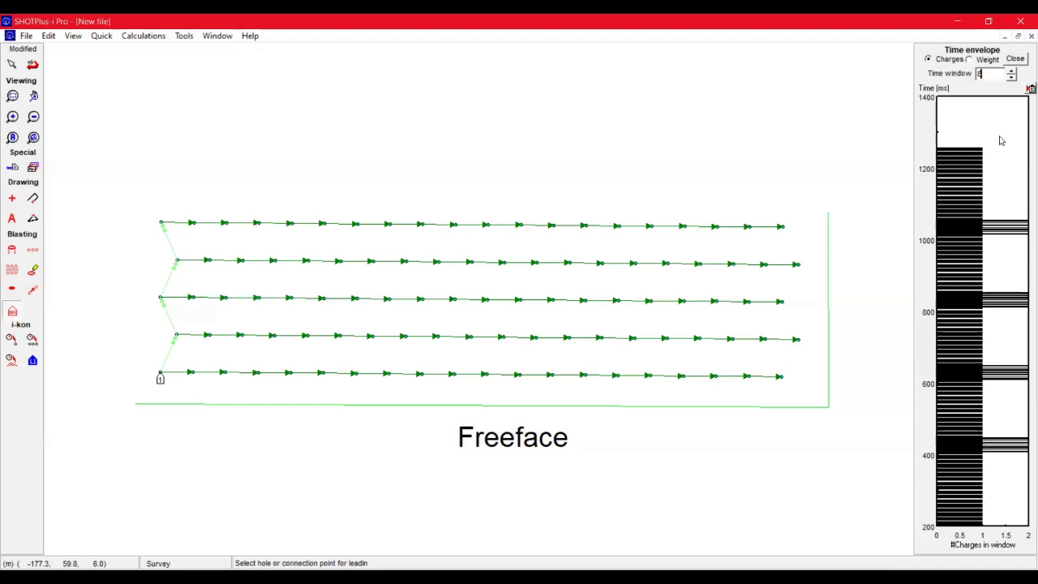
left_click(1014, 59)
- Review the quantities of materials for the initiating system, drilling and hole summary, and close the report
left_click(155, 37)
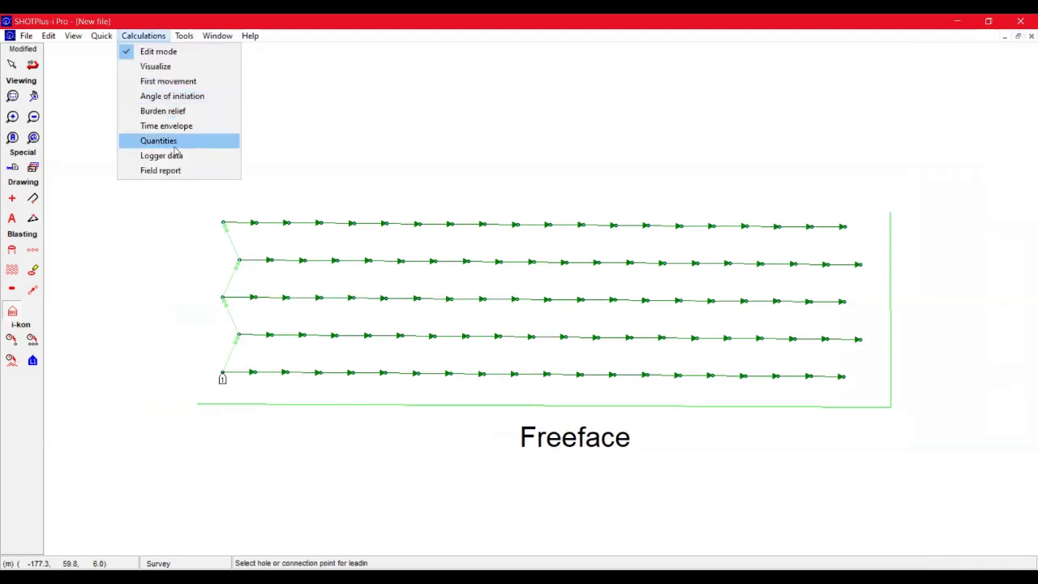
left_click(174, 140)
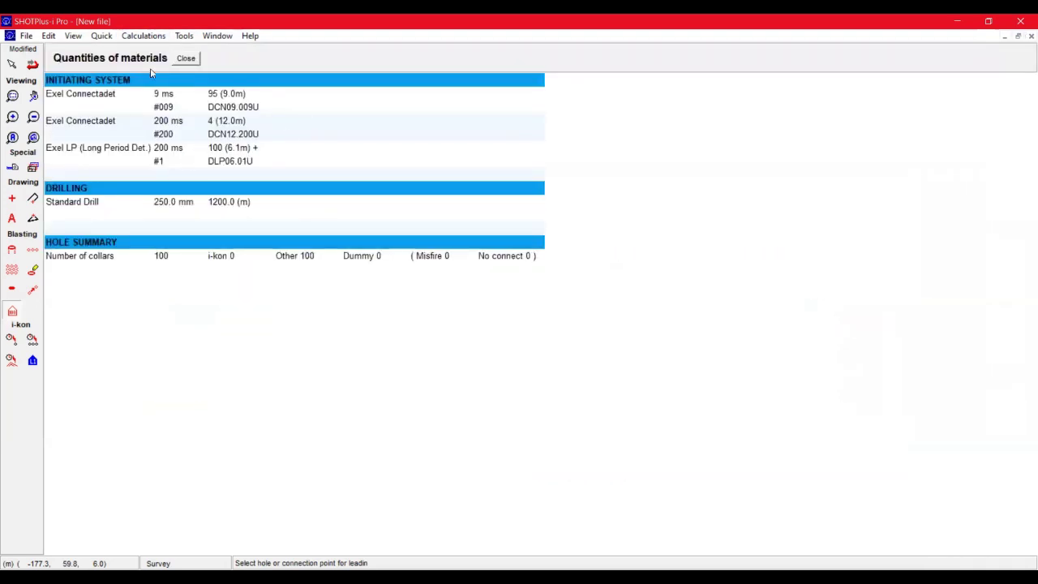
left_click(182, 56)
left_click(151, 36)
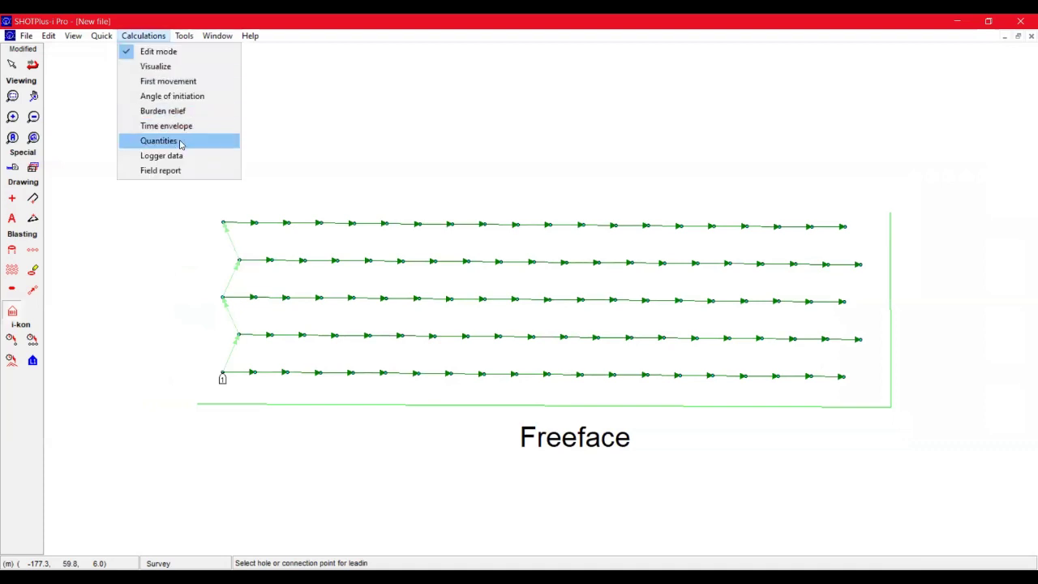
left_click(162, 140)
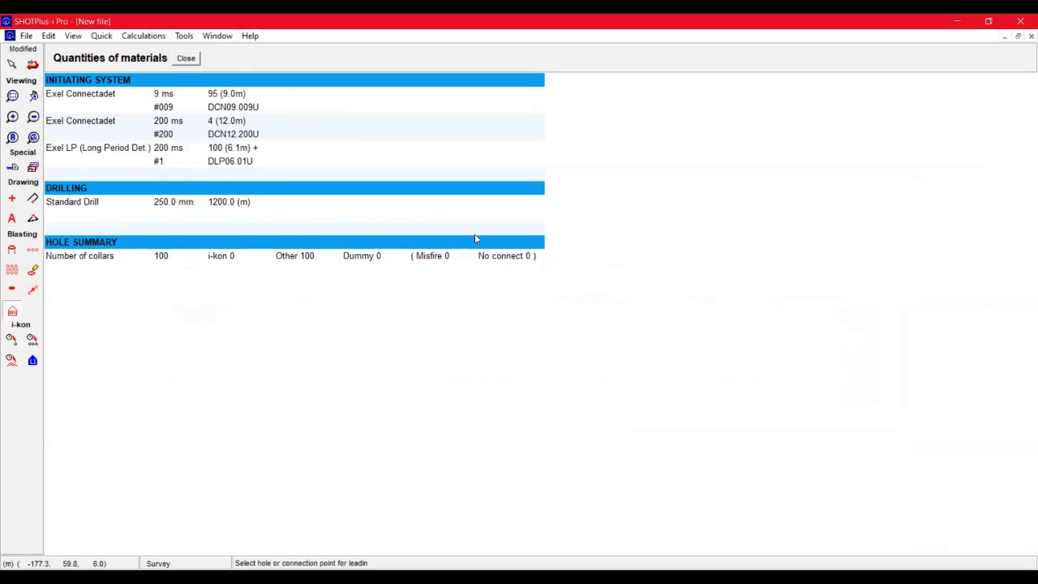
left_click(186, 59)
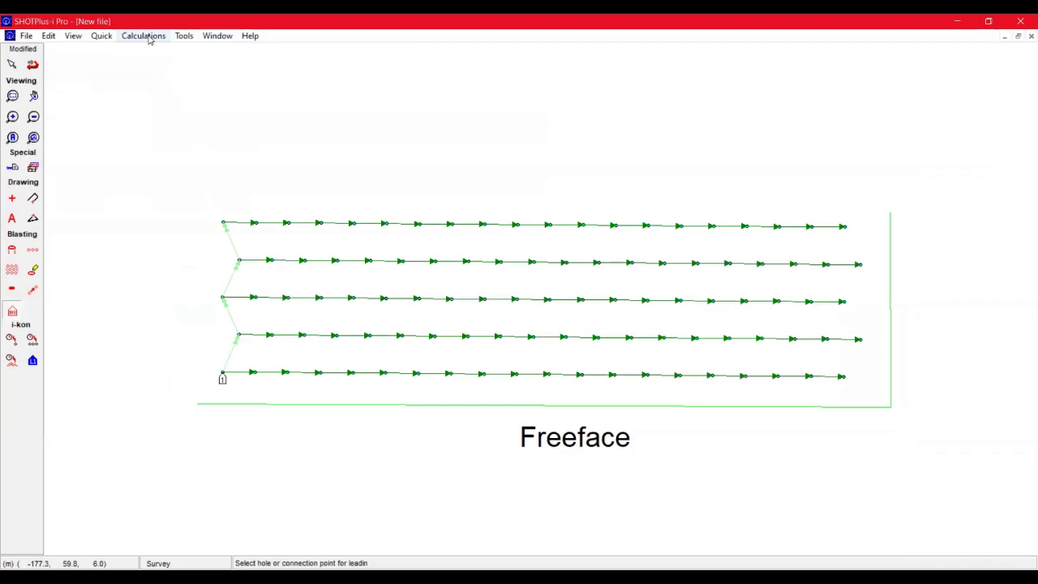